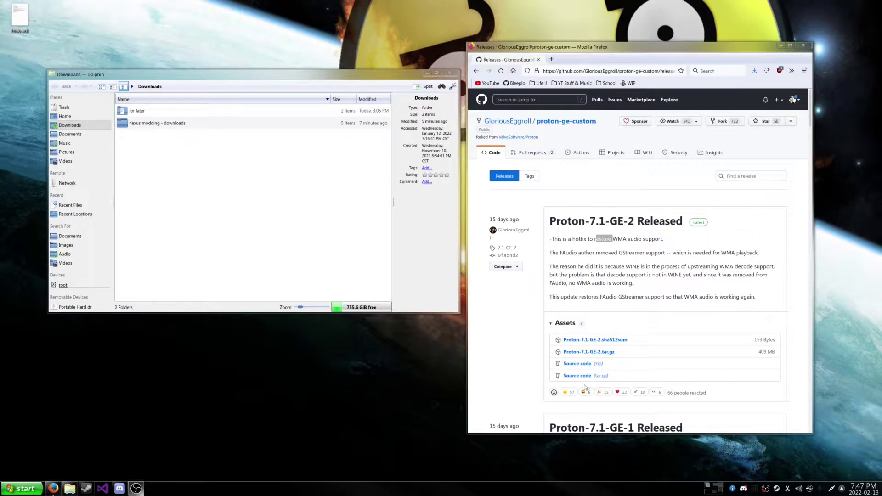
Download the Proton-7.1-GE-2.tar.gz release asset and save the file.
left_click(608, 352)
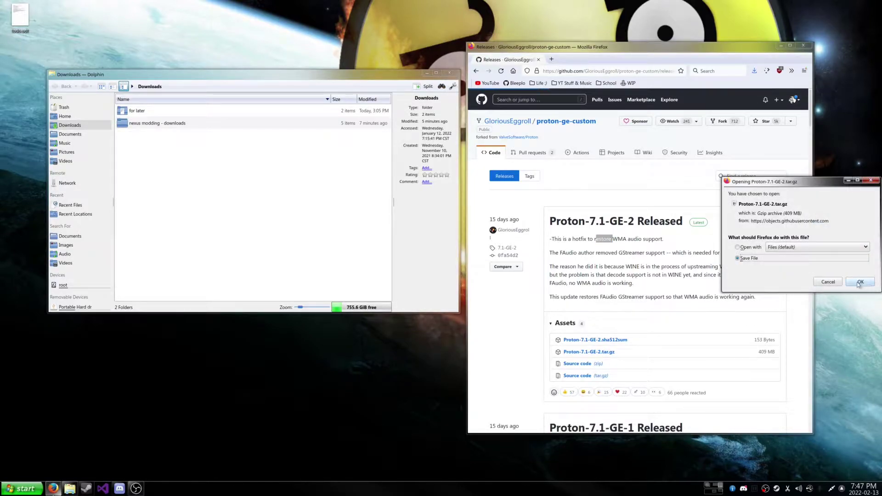
left_click(859, 281)
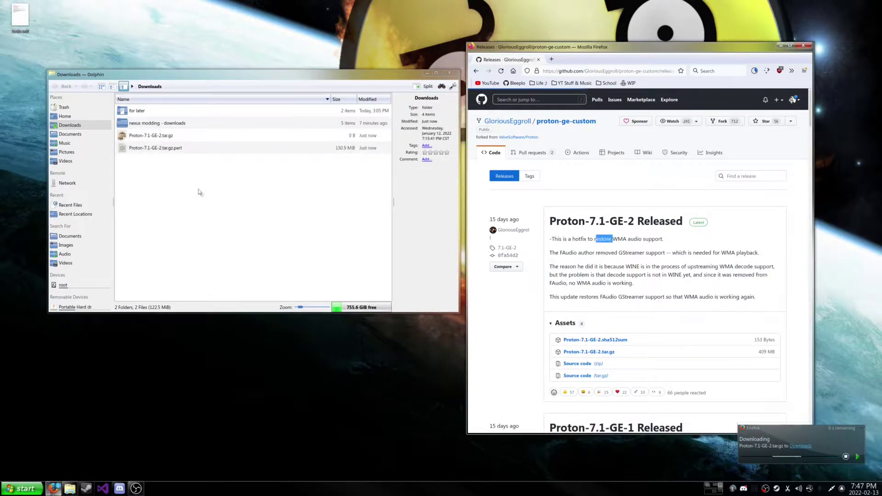
Open the hidden .steam/steam/compatibilitytools.d directory under Home in a second file manager tab.
middle_click(71, 117)
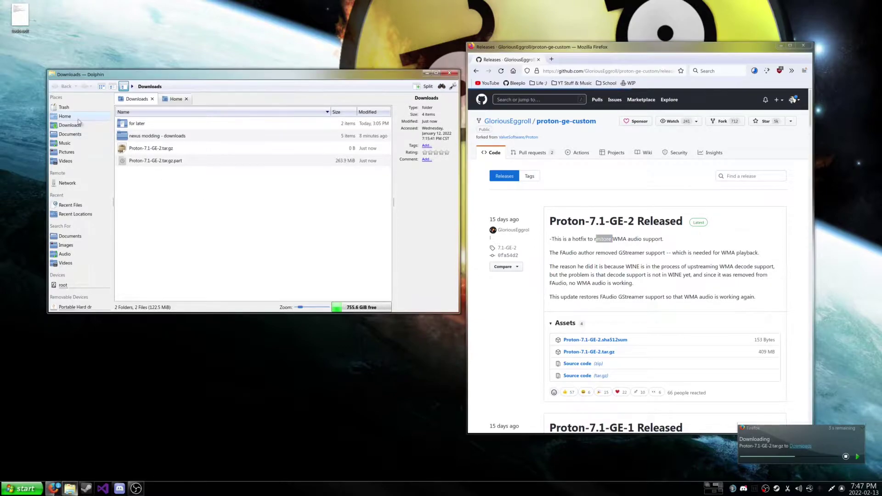
left_click(173, 99)
key("ctrl+h")
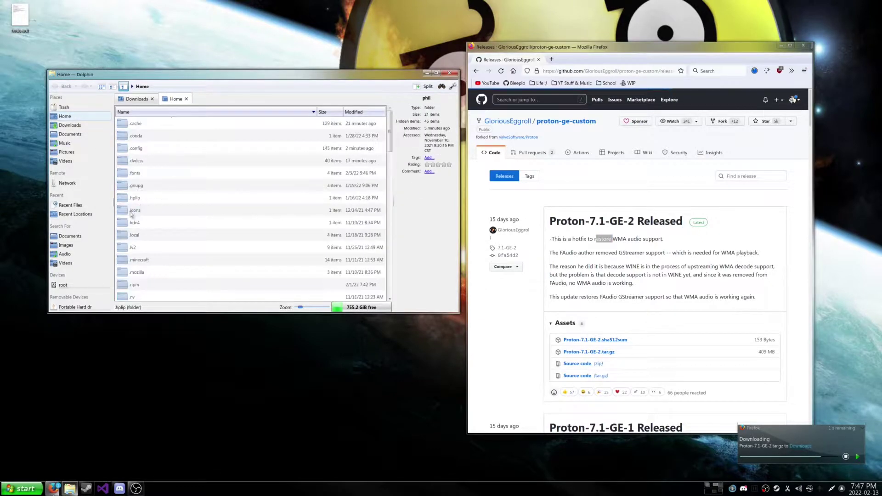
scroll(137, 221, "down", 4)
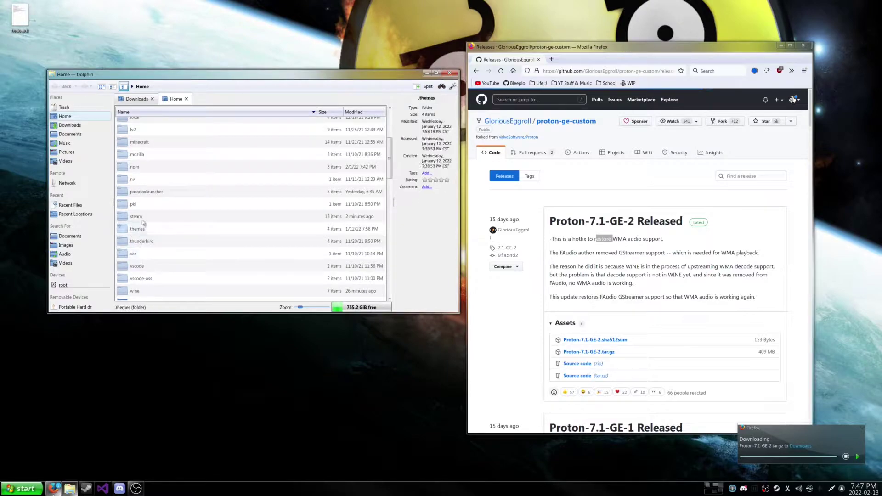
double_click(137, 218)
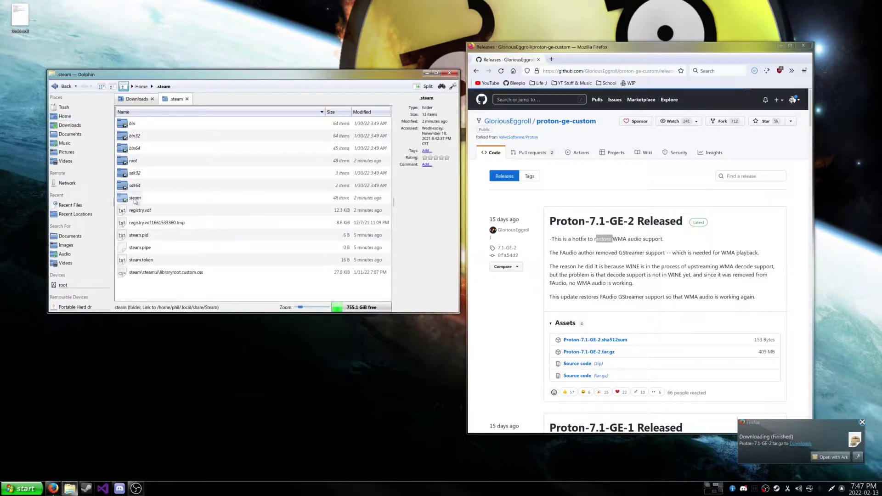
double_click(135, 198)
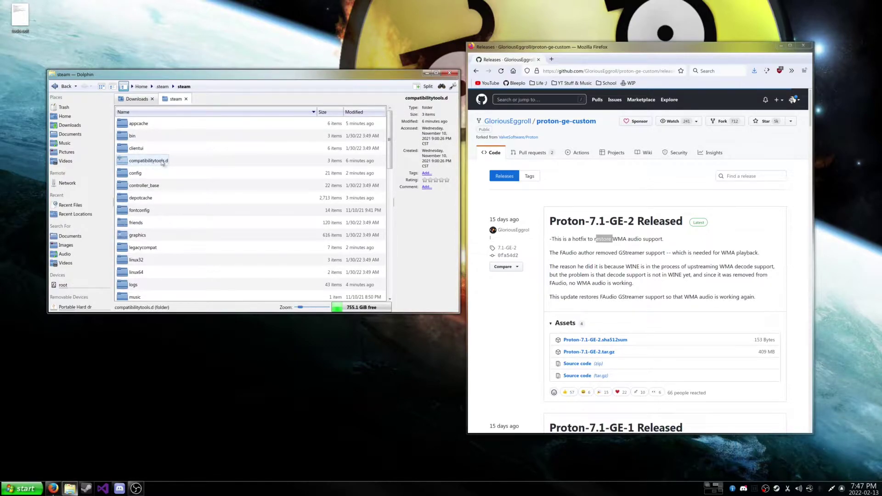
left_click(151, 162)
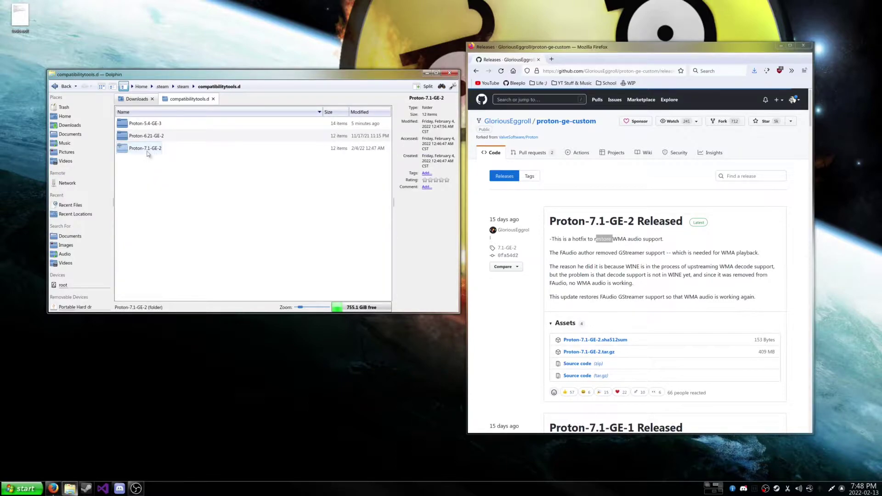
View the downloaded Proton-7.1-GE-2.tar.gz in Ark alongside the compatibilitytools.d folder, then close the archive.
left_click(137, 99)
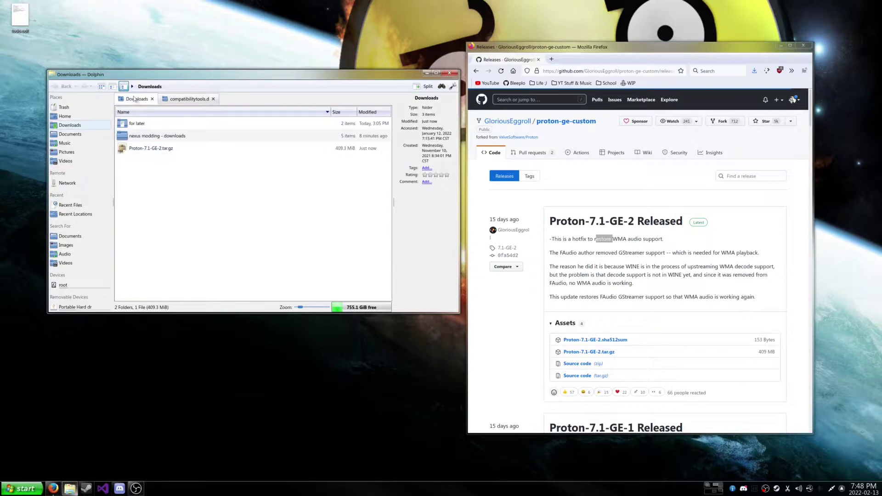
left_click_drag(147, 150, 147, 151)
double_click(147, 153)
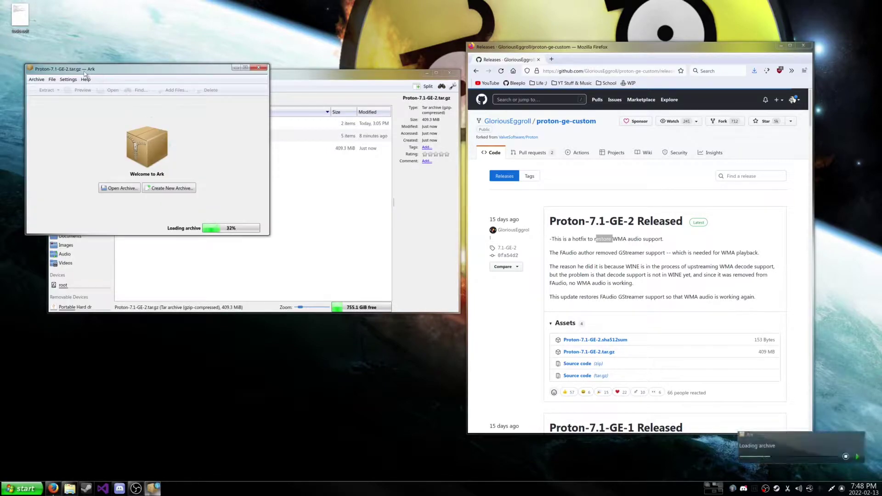
left_click_drag(118, 71, 458, 113)
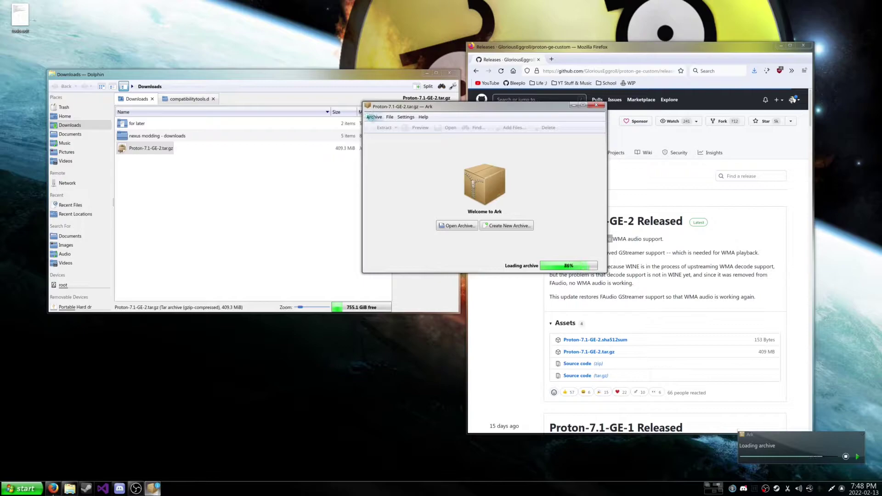
left_click(183, 99)
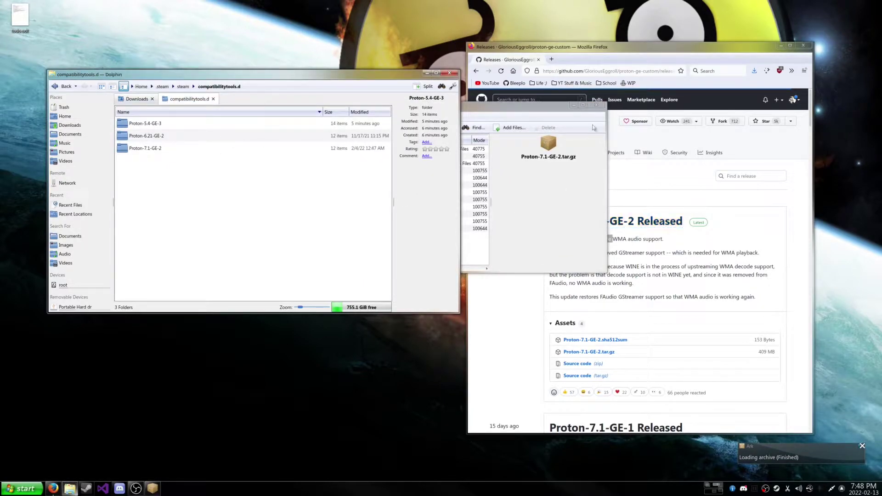
left_click(596, 107)
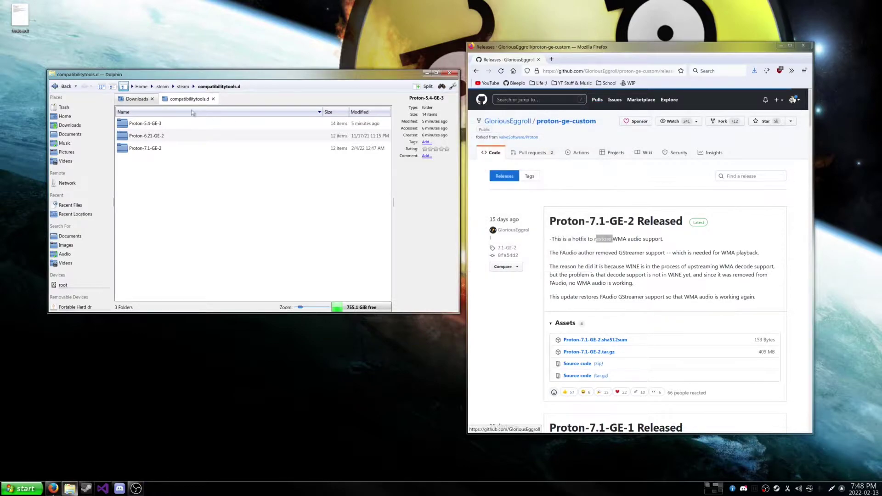
Delete the Proton-7.1-GE-2.tar.gz archive from the Downloads folder.
left_click(145, 99)
key("F2")
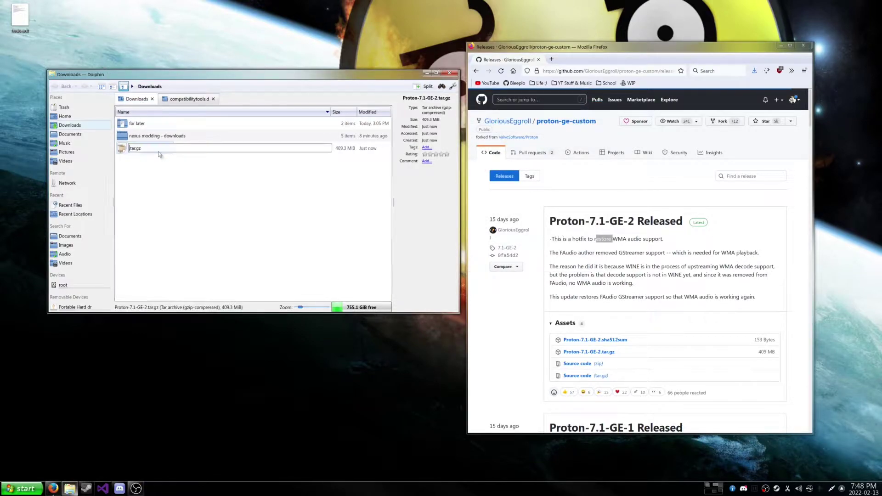
key("BackSpace")
key("Return")
key("Return")
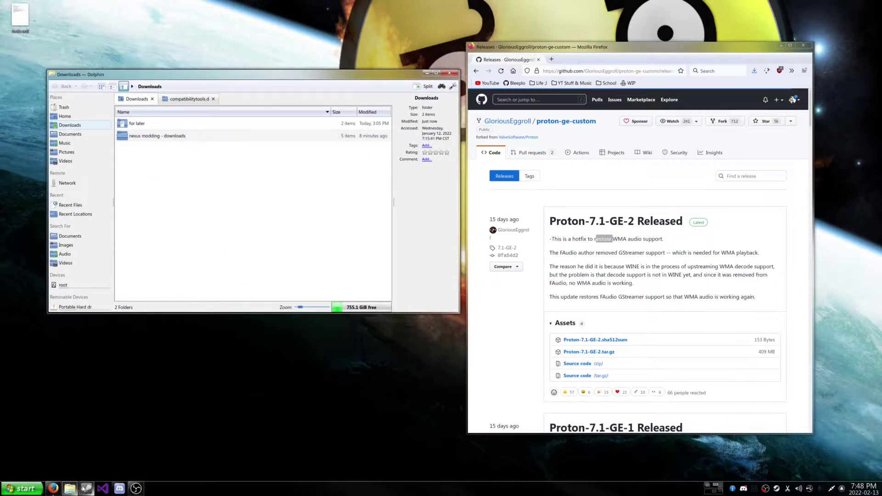
Switch to Steam and open the launch options in the properties of Fallout: New Vegas.
left_click(84, 488)
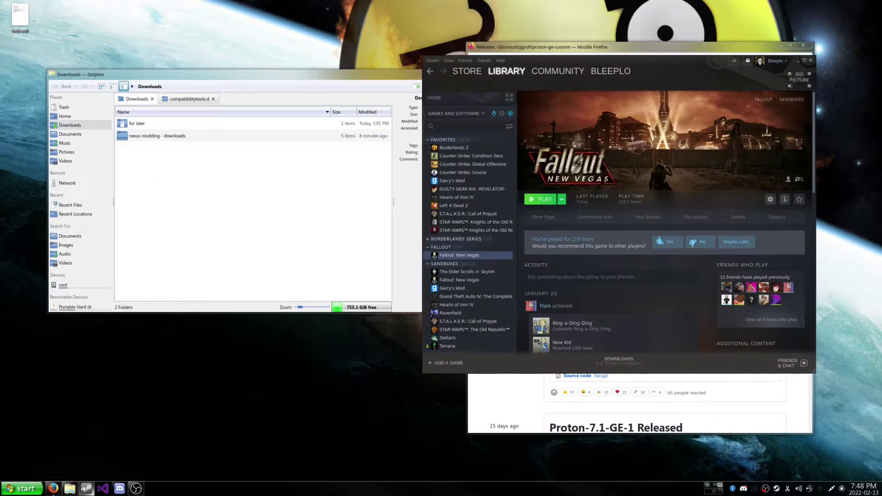
right_click(456, 256)
left_click(470, 308)
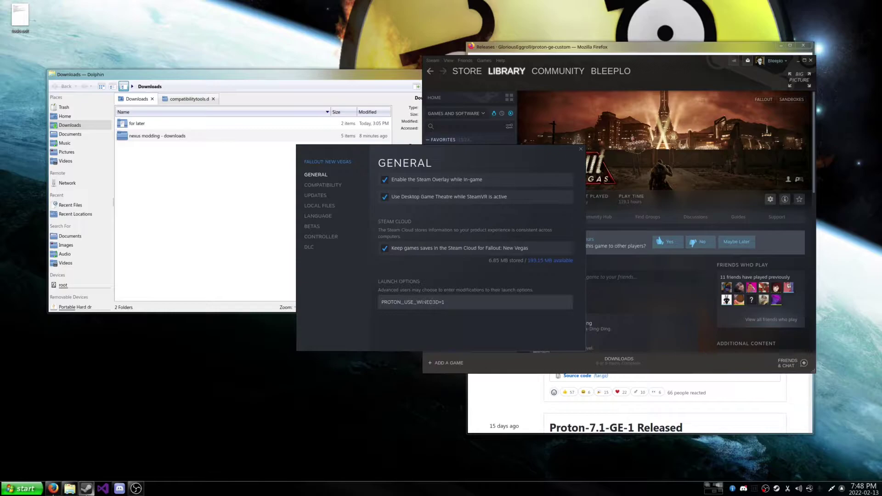
left_click(516, 306)
Select Proton-7.1-GE-2 as the forced compatibility tool for Fallout: New Vegas and close its properties.
left_click(337, 186)
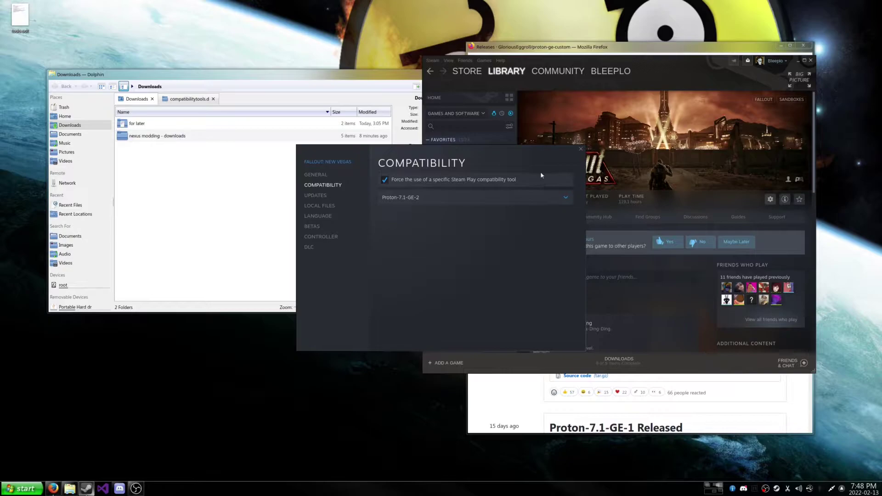
left_click(436, 200)
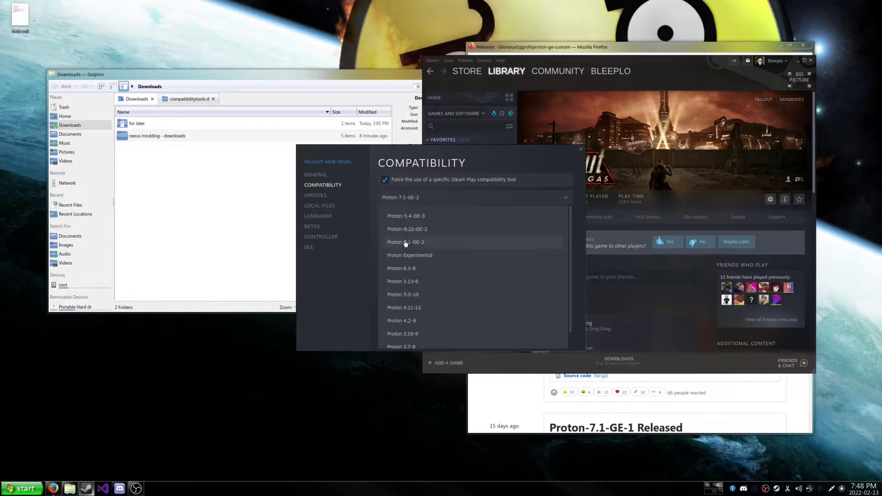
left_click(430, 243)
left_click(581, 149)
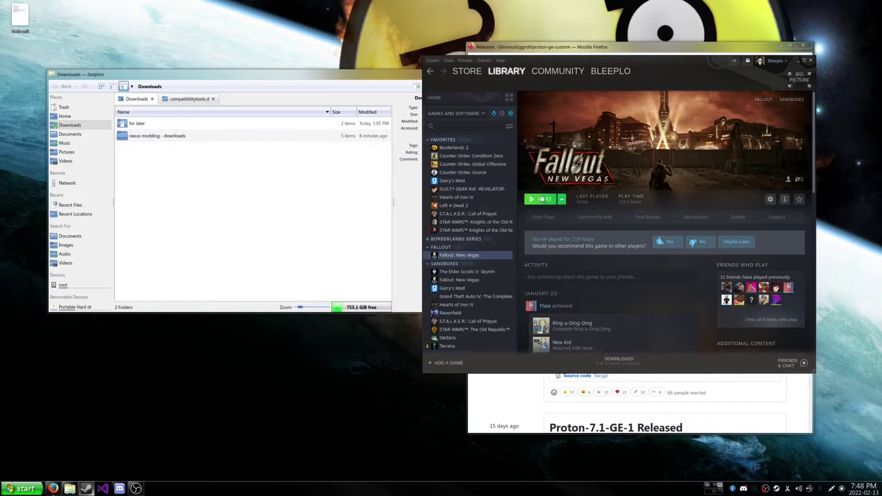
Launch Fallout: New Vegas and apply the High detail preset with 1440x810 resolution in the launcher's options.
left_click(539, 201)
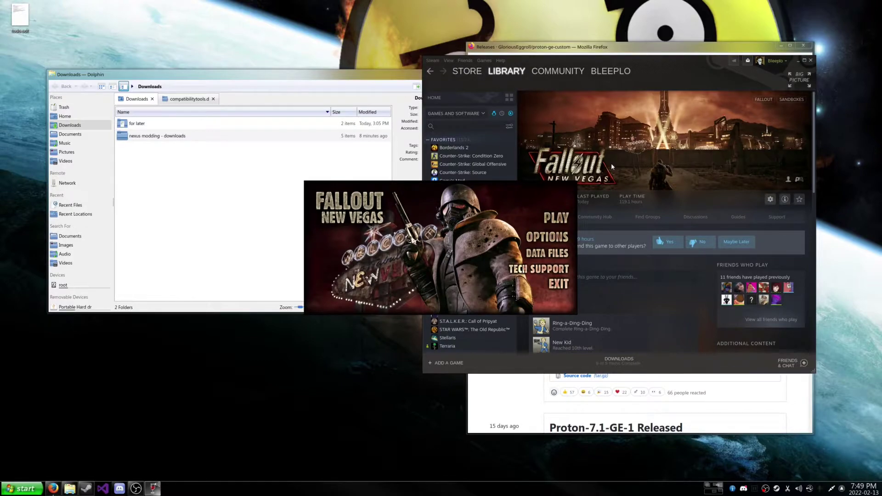
left_click(550, 240)
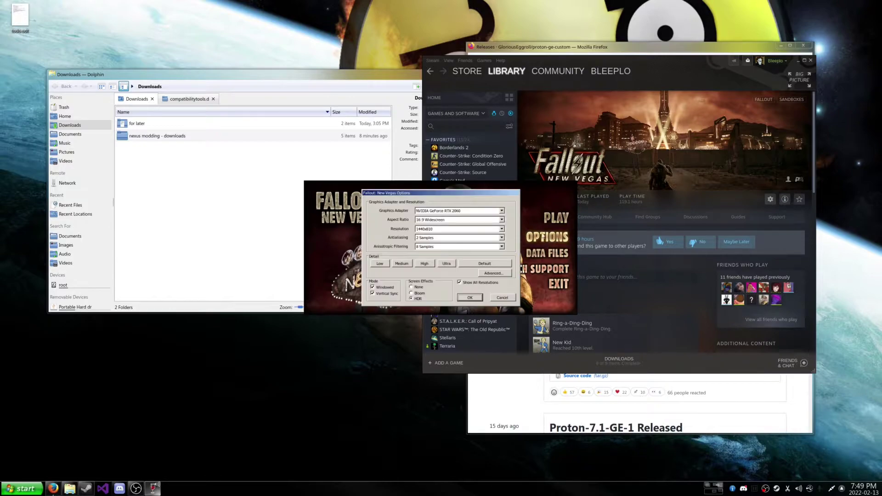
left_click(497, 238)
left_click(425, 264)
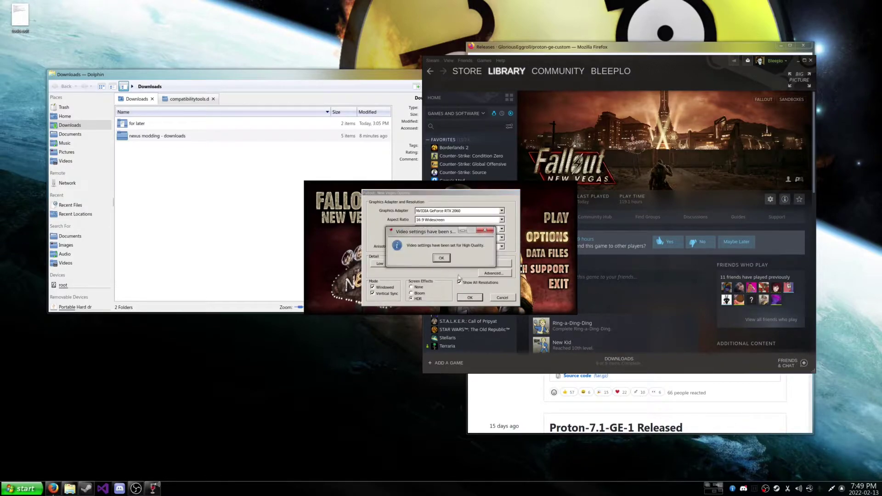
left_click(441, 258)
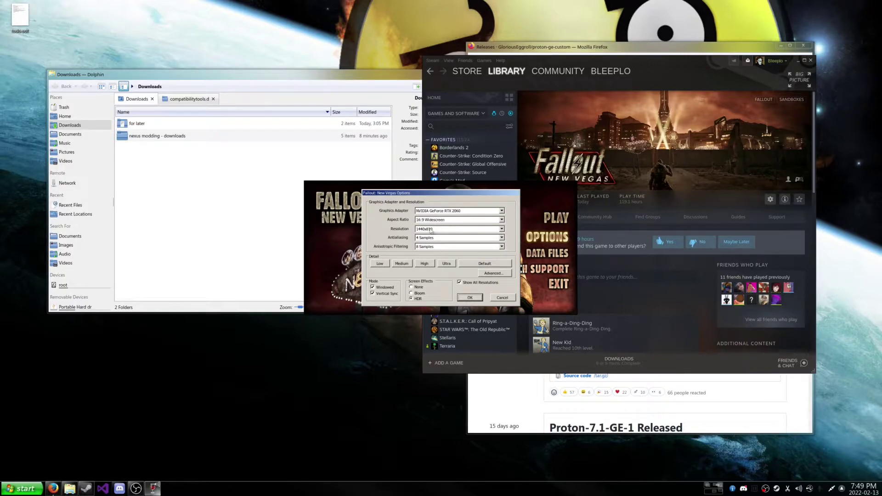
left_click(501, 230)
left_click(501, 232)
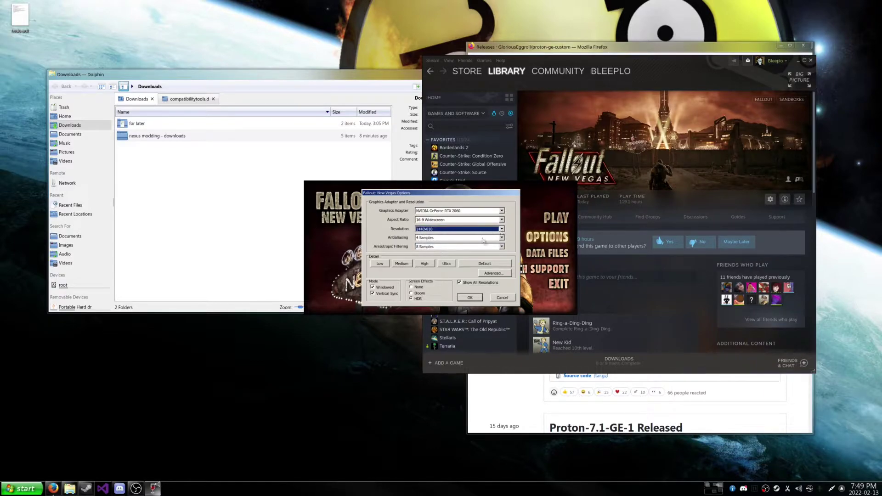
left_click(468, 296)
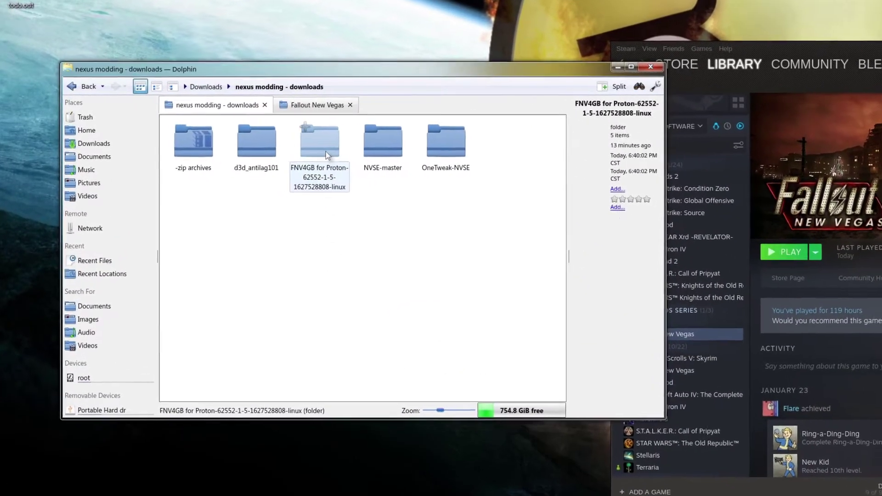
Copy FalloutNVPatcher from the FNV4GB for Proton folder into the Fallout New Vegas game folder.
double_click(326, 155)
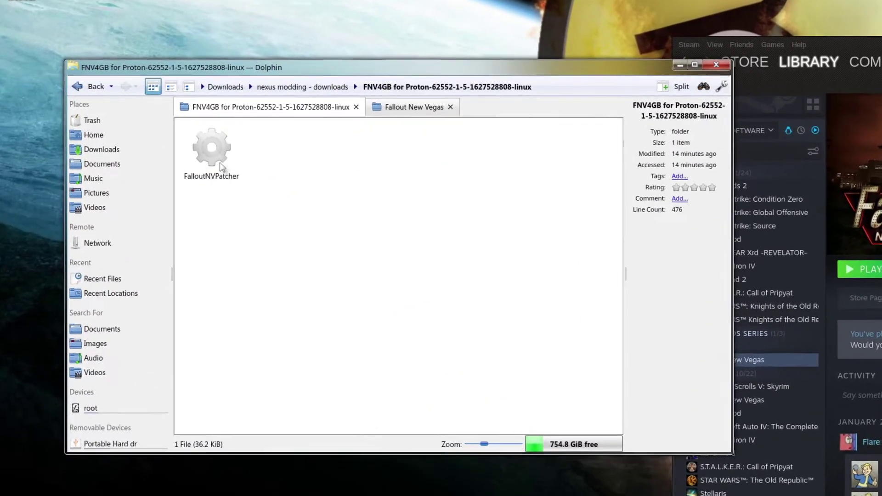
left_click(378, 106)
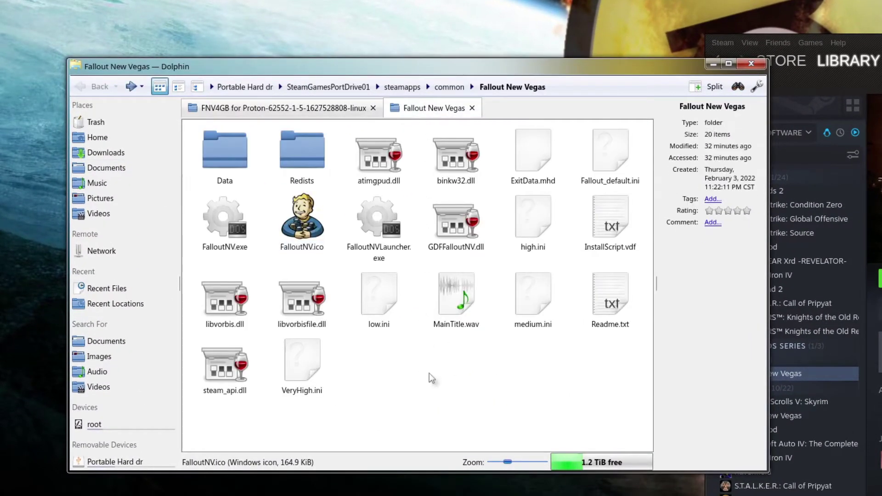
key("ctrl+v")
double_click(468, 229)
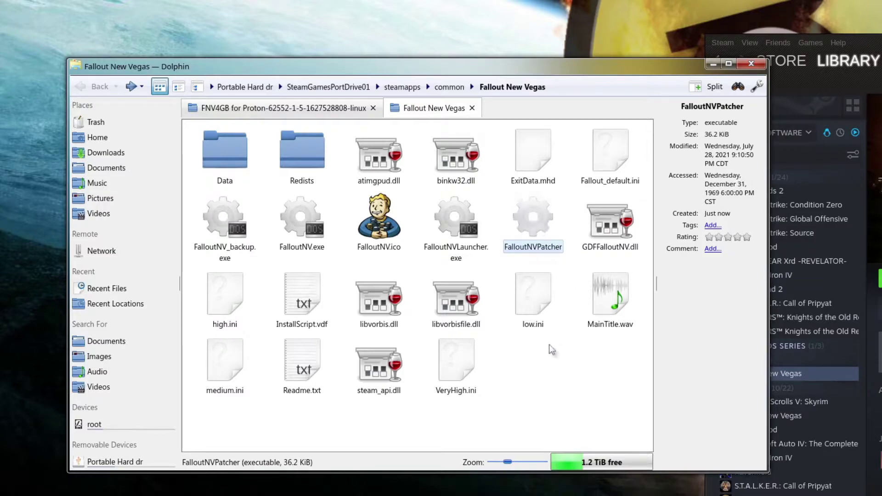
left_click(542, 387)
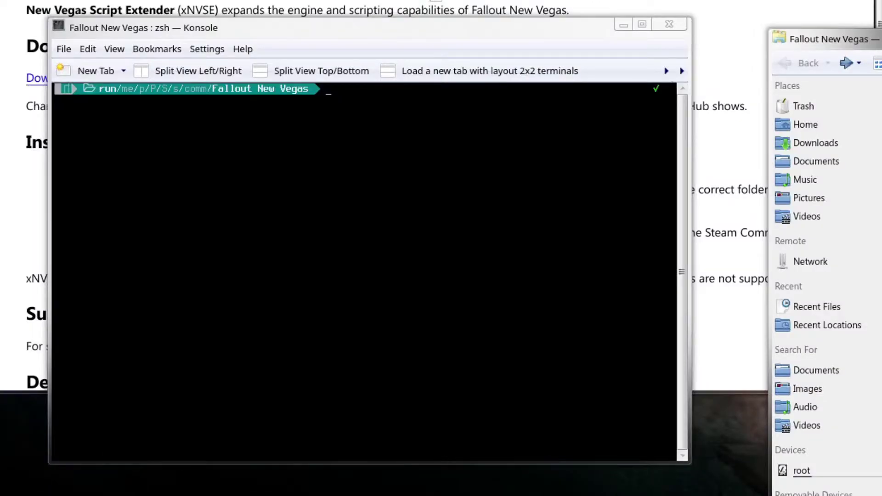
Run ./FalloutNVPatcher from the terminal in the Fallout New Vegas game folder.
left_click(246, 319)
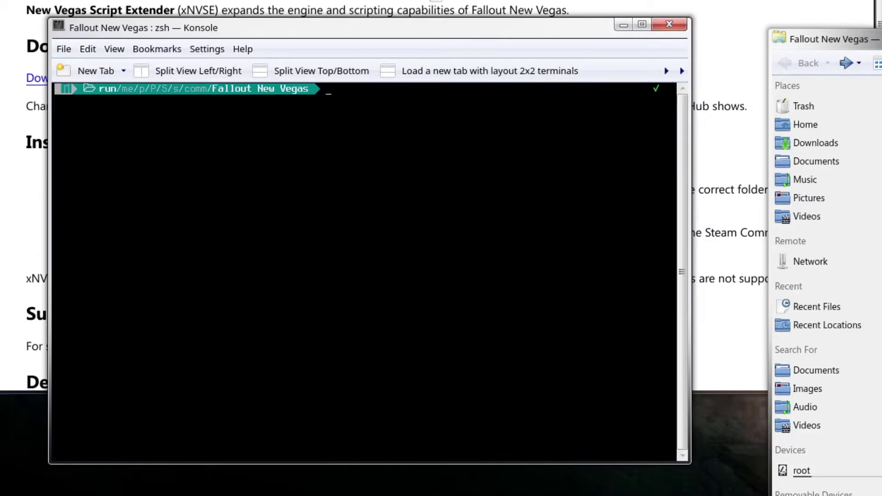
type("./FalloutNVP")
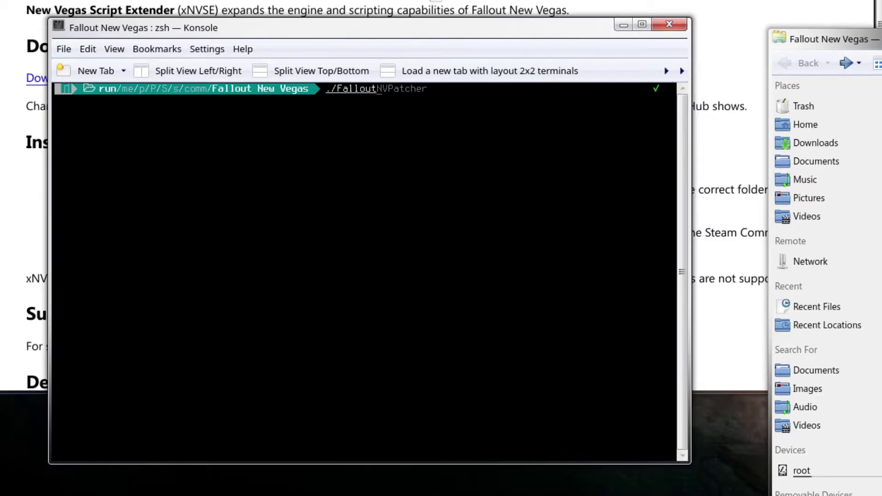
type("atcher")
key("Return")
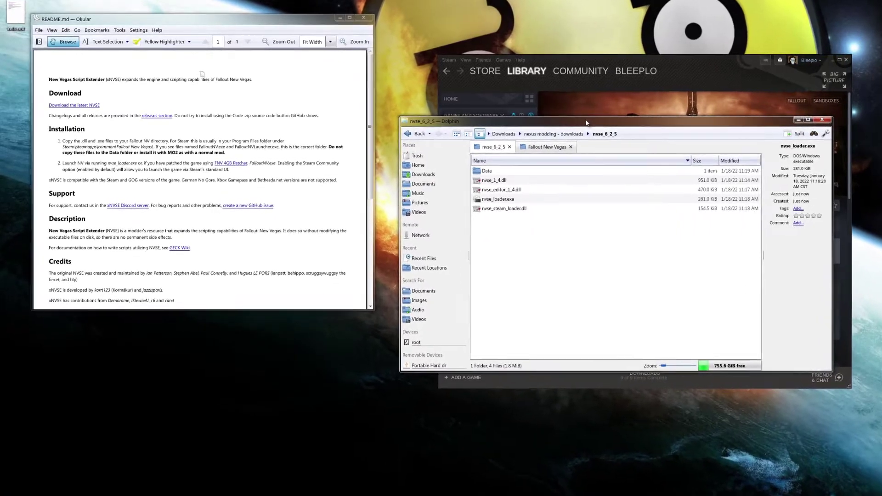
Copy all the nvse_6_2_5 files into the Fallout New Vegas game folder, merging the Data folder into the existing one.
mouse_move(589, 123)
left_mouse_down()
mouse_move(512, 124)
mouse_move(335, 98)
mouse_move(641, 114)
mouse_move(575, 120)
left_mouse_up()
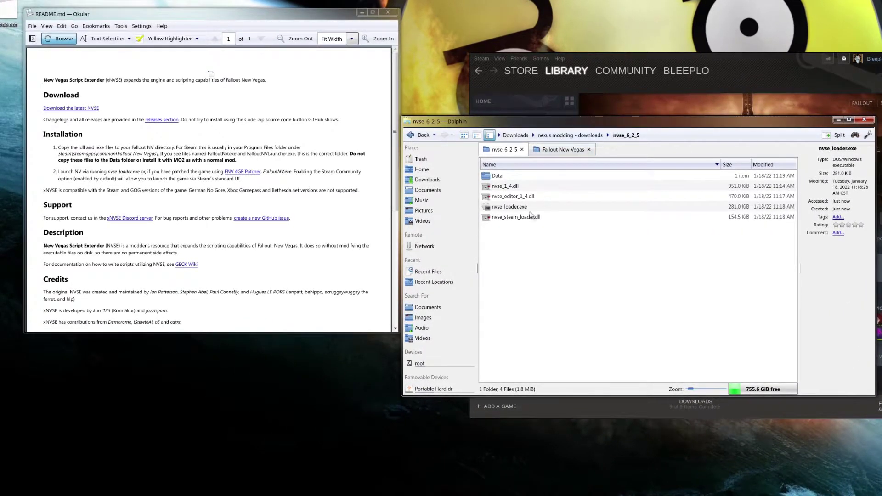
left_click_drag(516, 276, 545, 154)
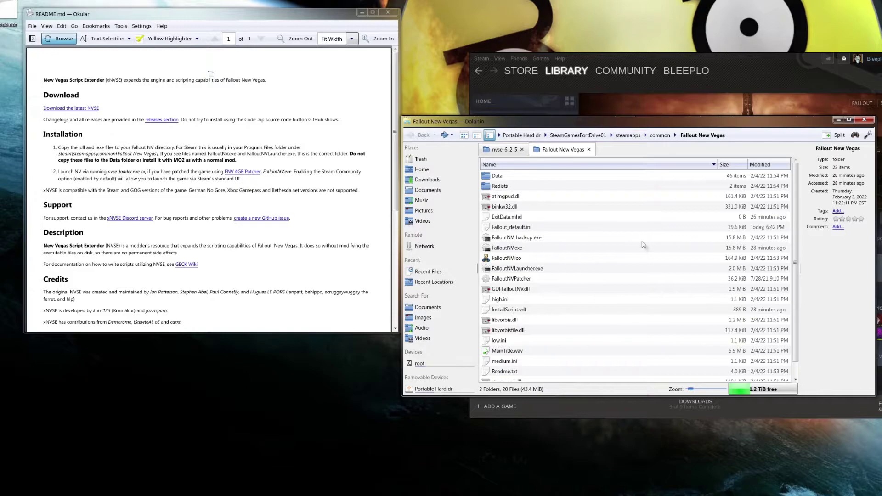
left_click(504, 149)
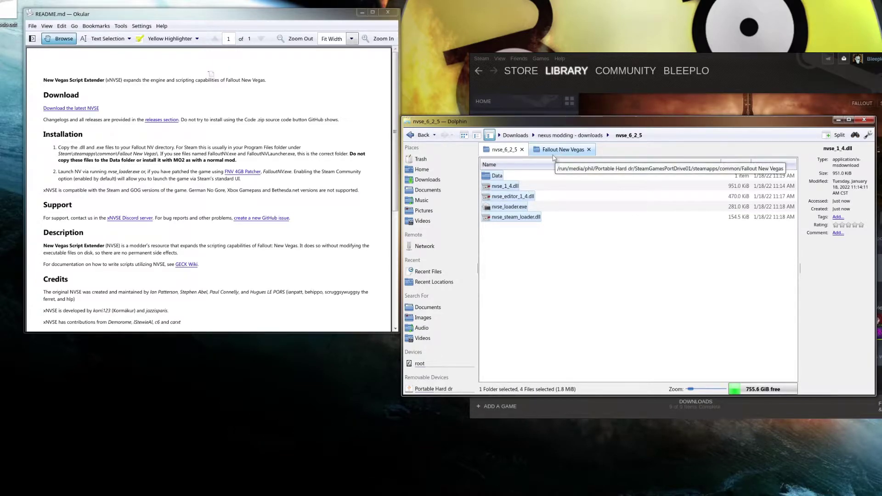
left_click(554, 157)
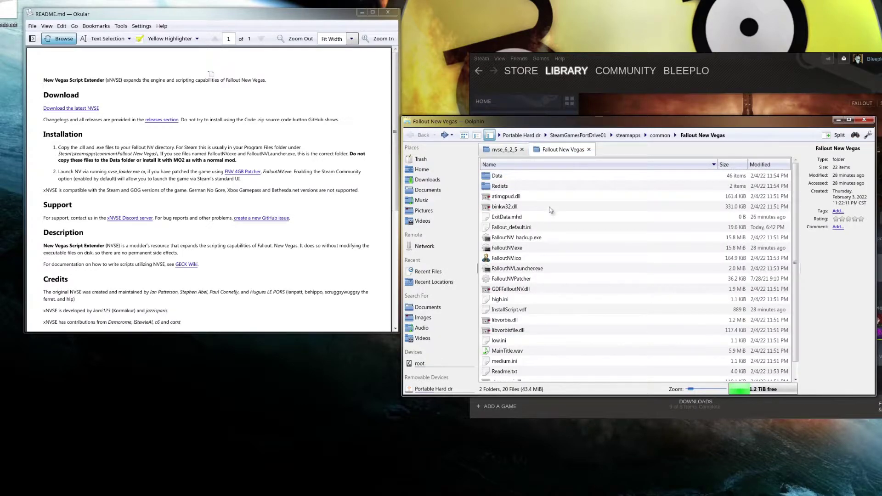
key("ctrl+v")
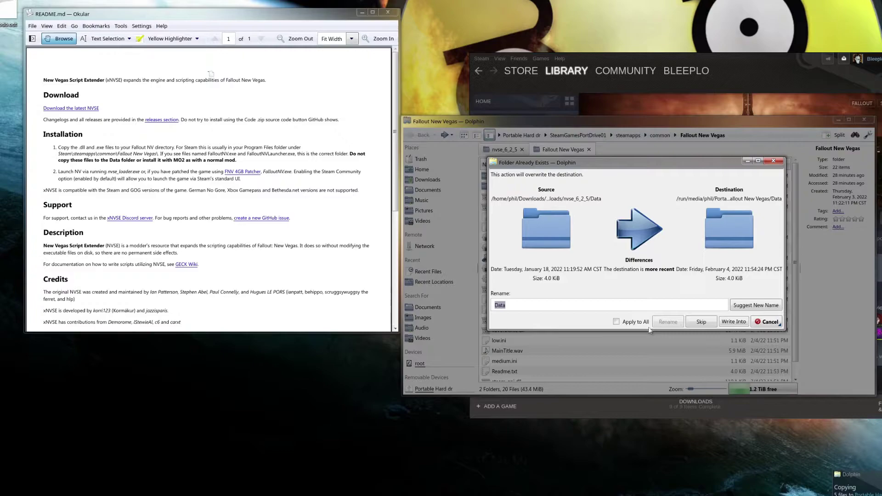
left_click(725, 322)
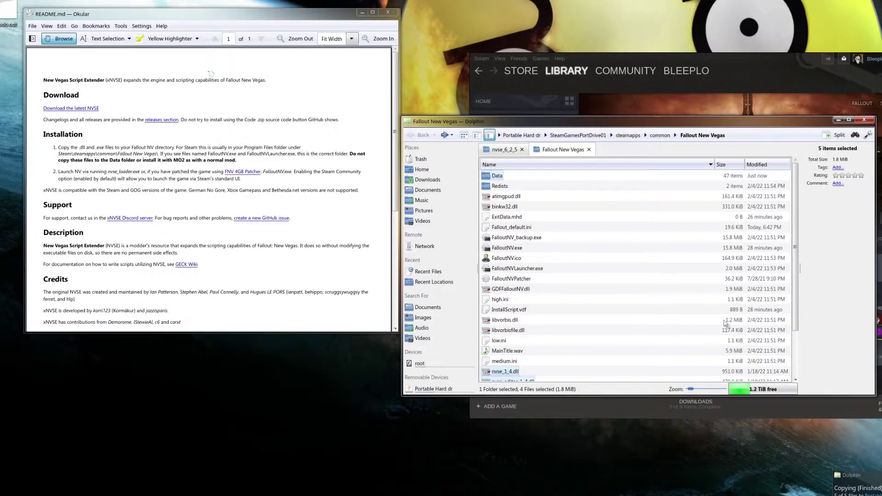
scroll(725, 322, "down", 3)
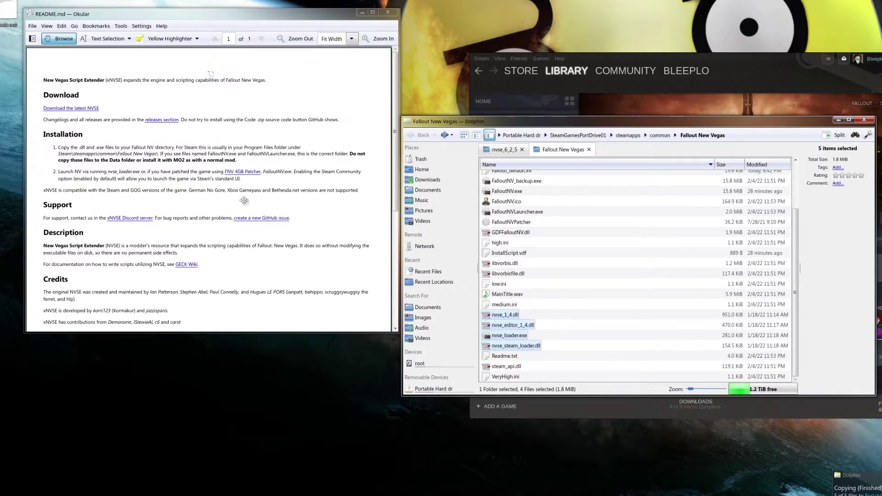
Launch Fallout: New Vegas from Steam to check the xNVSE version in the in-game console, and quit the game.
left_click(152, 145)
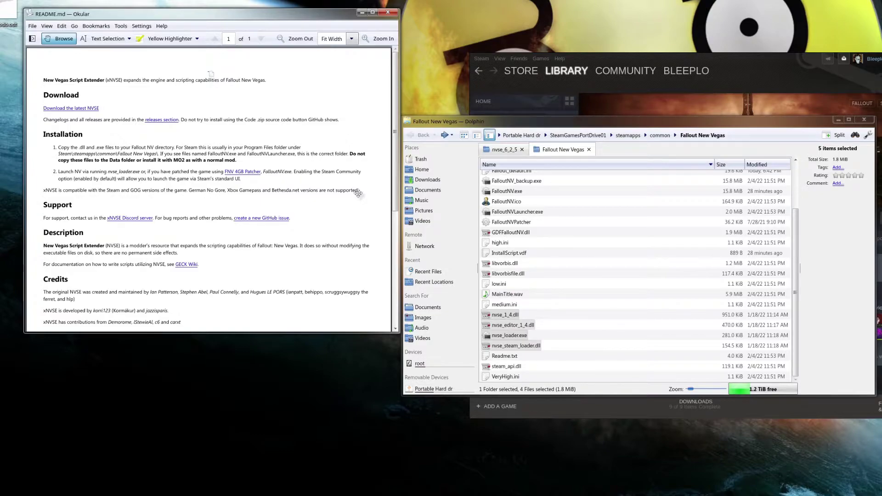
left_click(722, 113)
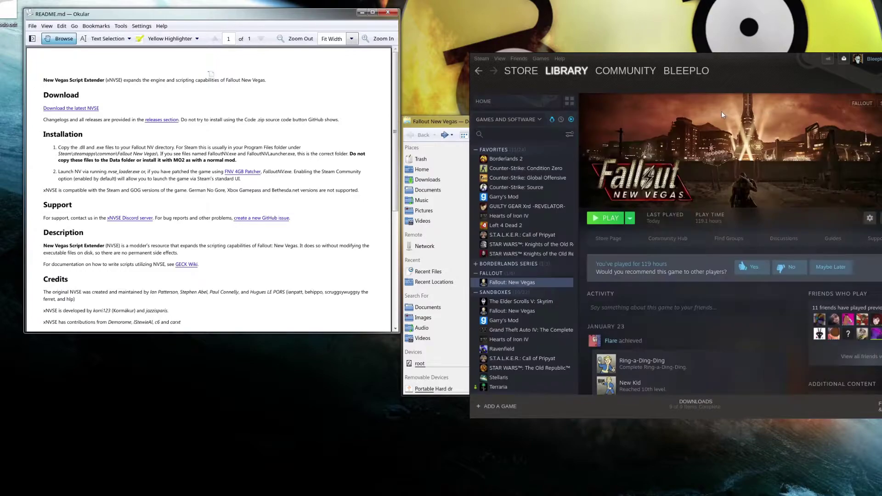
left_click(599, 222)
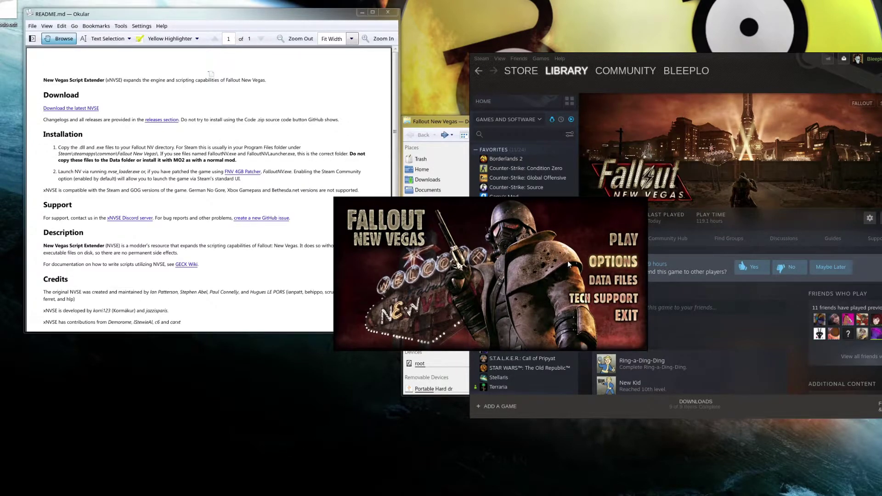
left_click(615, 241)
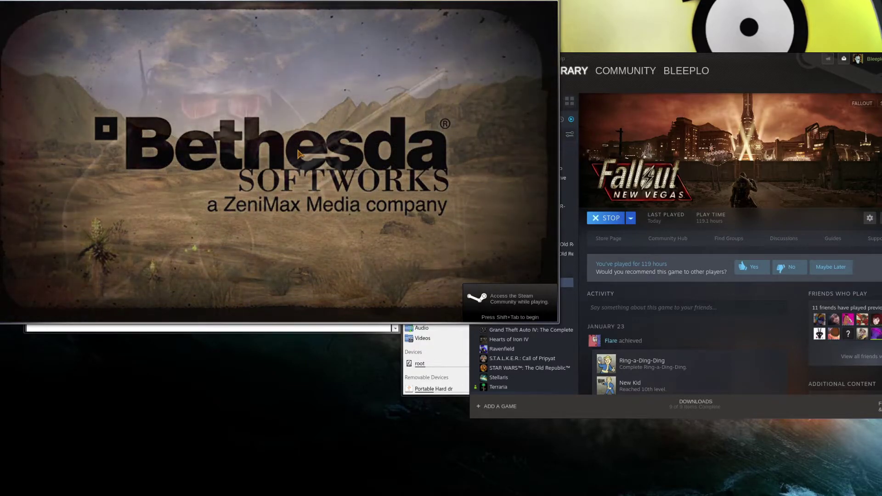
key("grave")
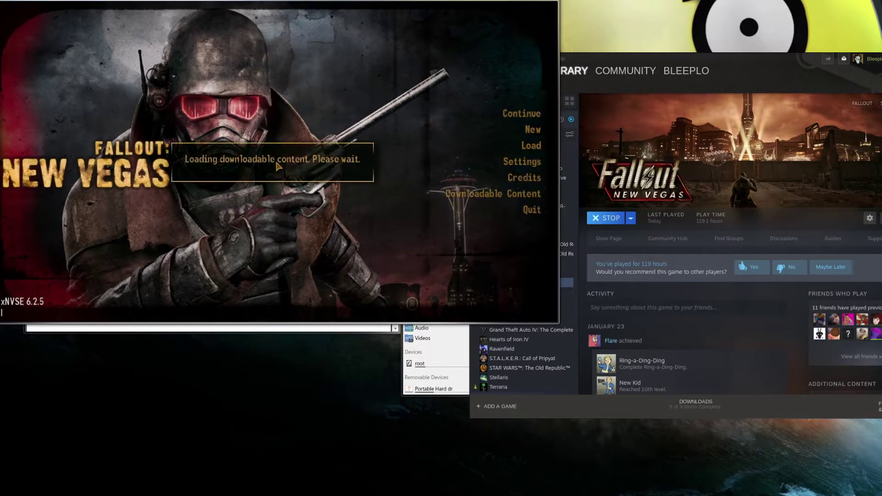
key("grave")
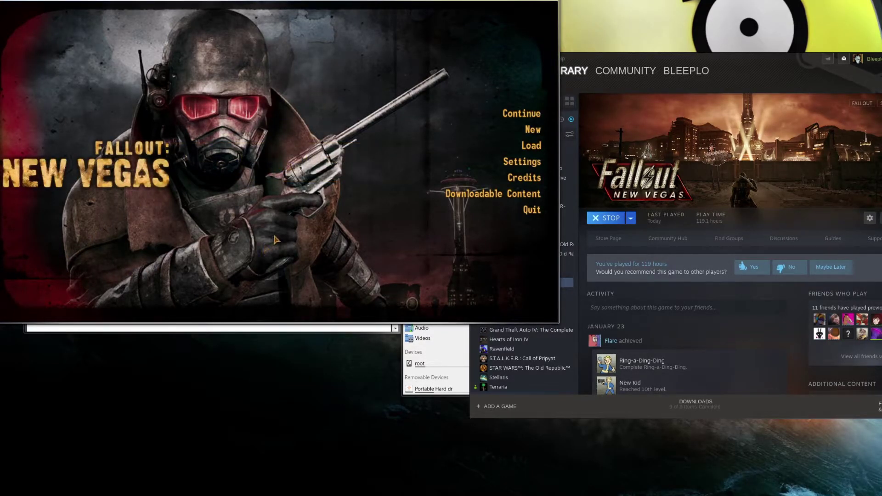
left_click(445, 216)
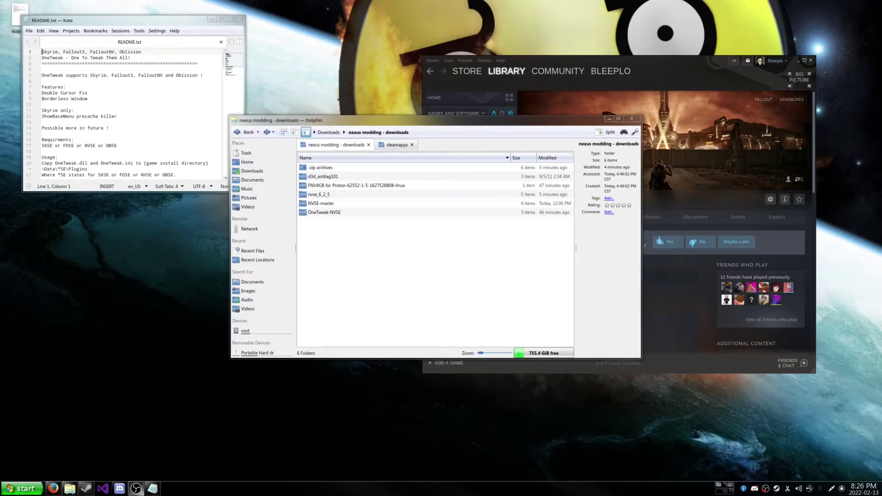
Copy OneTweak.dll and OneTweak.ini from the plugins folder inside OneTweak-NVSE/NVSE.
left_click(322, 212)
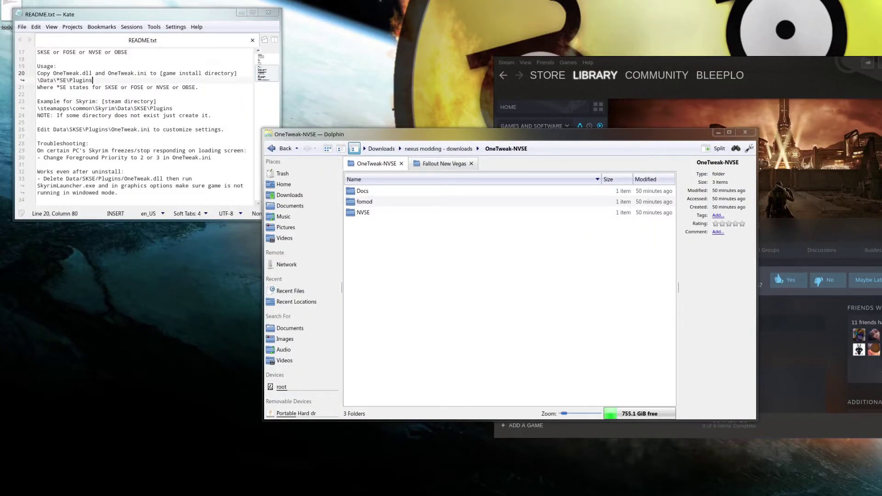
left_click(365, 213)
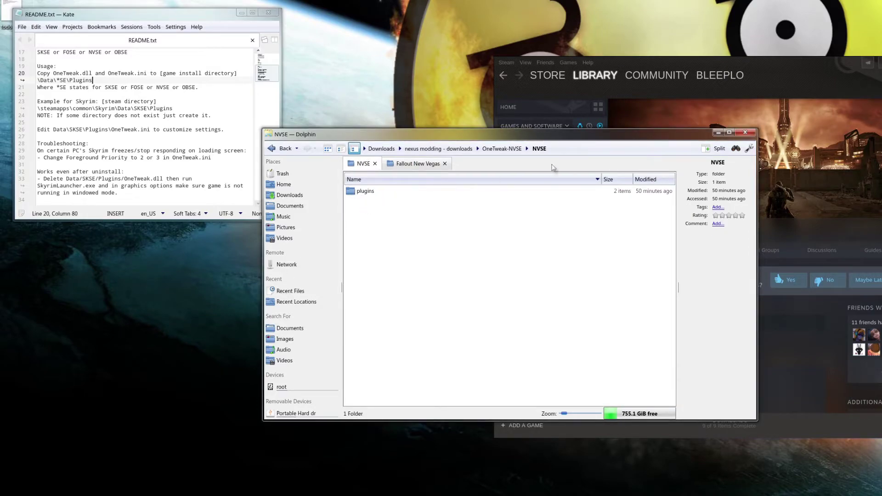
left_click(362, 191)
left_click_drag(377, 242, 361, 188)
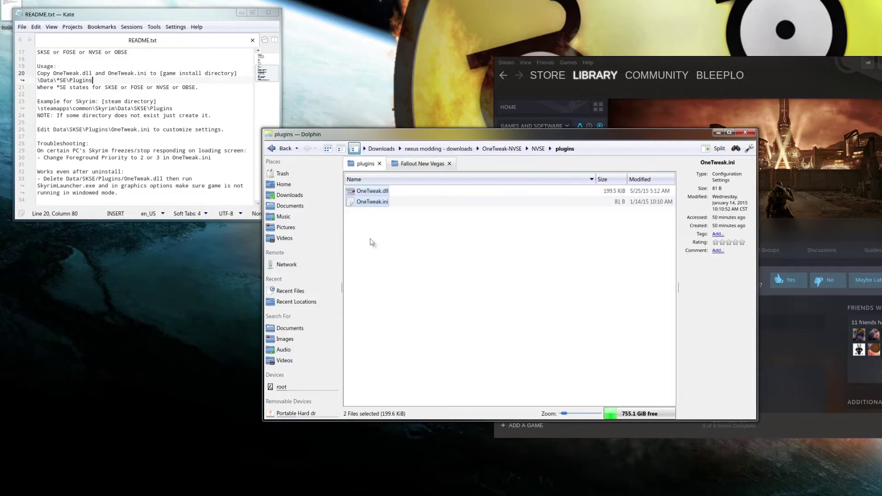
Create a Plugins folder inside the game's Data/NVSE folder and paste the OneTweak files into it.
left_click(426, 166)
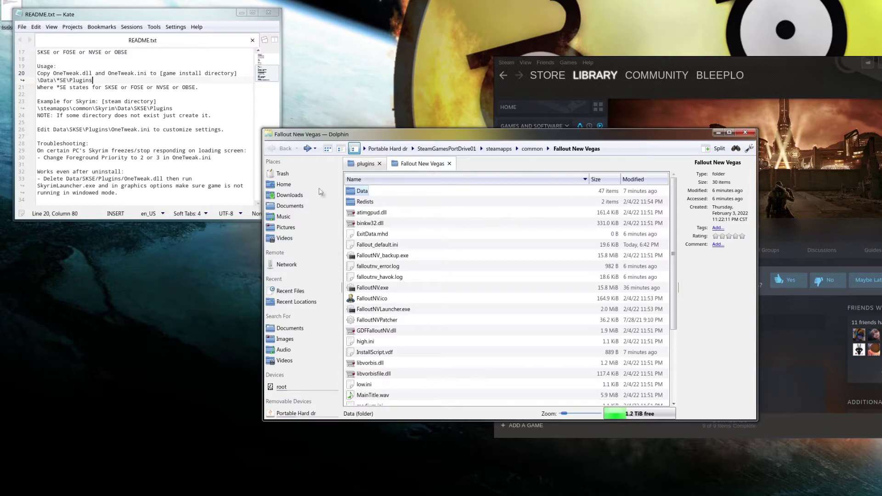
left_click(362, 191)
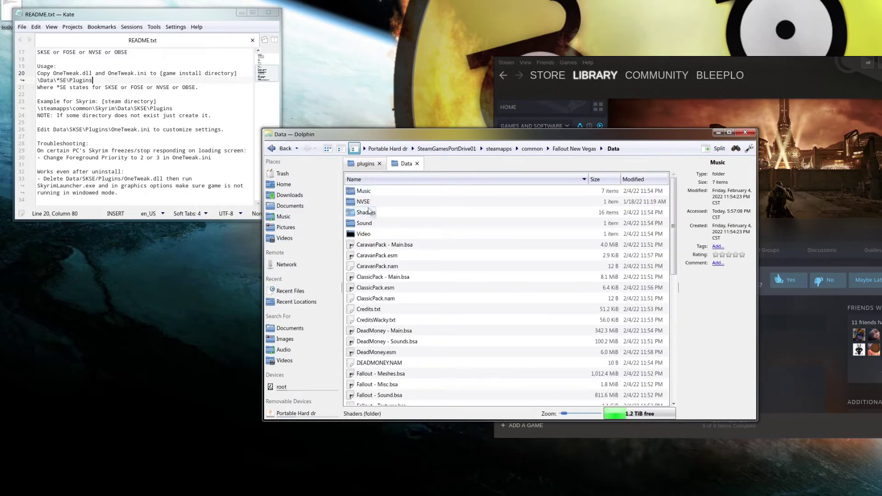
left_click(364, 201)
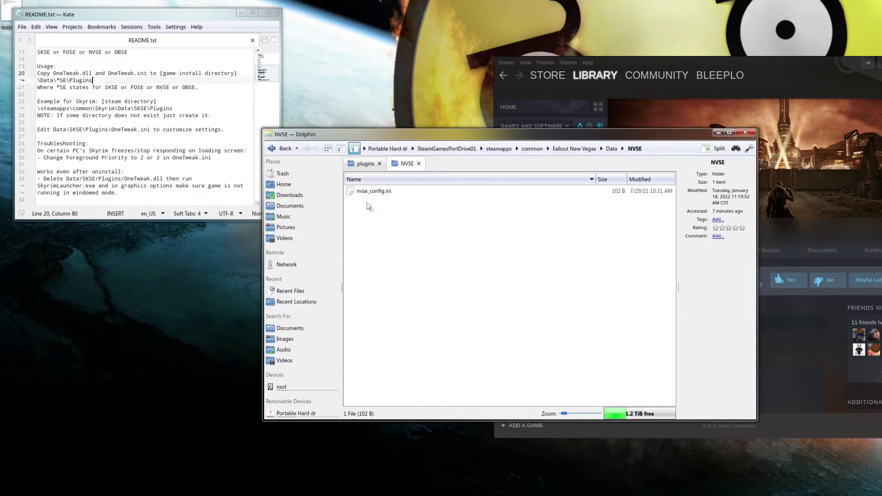
key("F10")
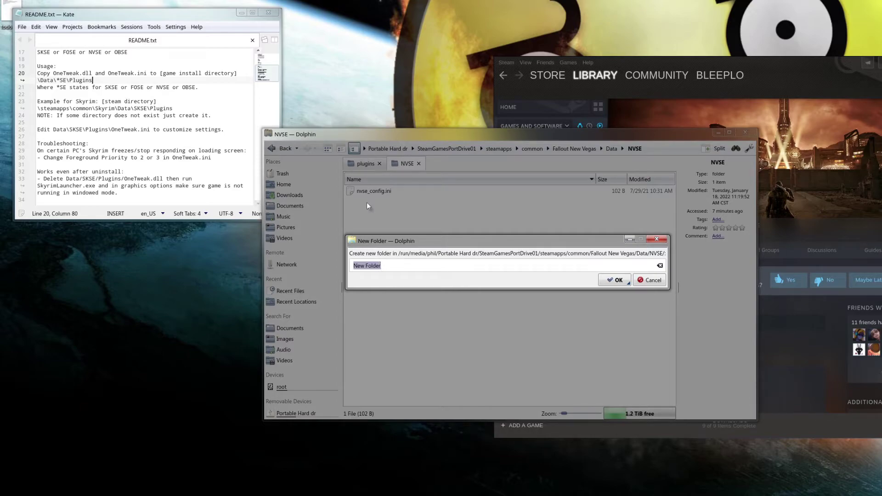
type("Plugins")
key("Return")
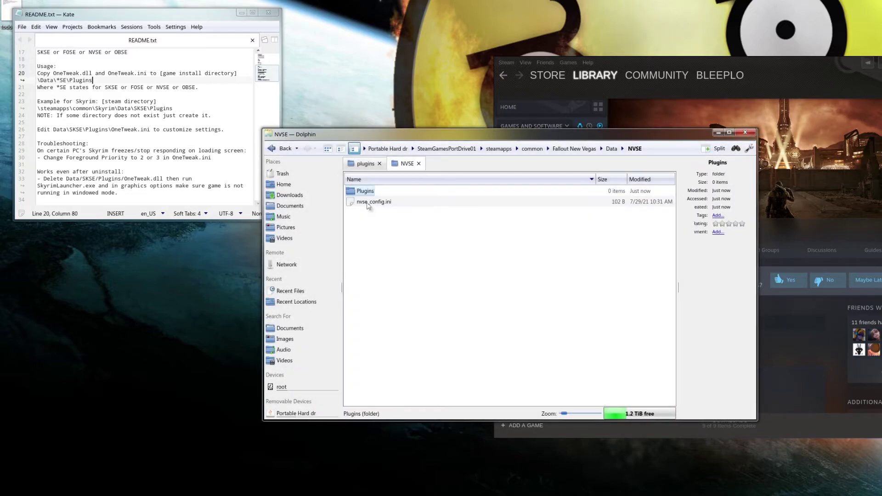
key("Return")
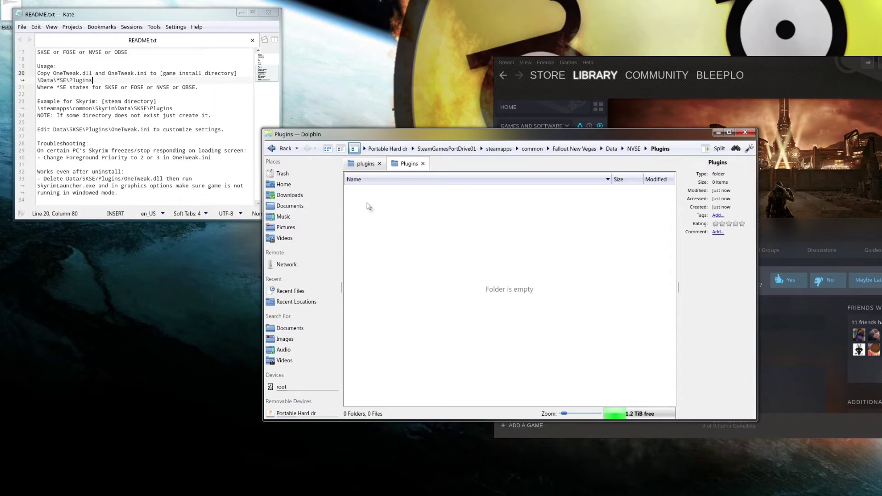
key("ctrl+v")
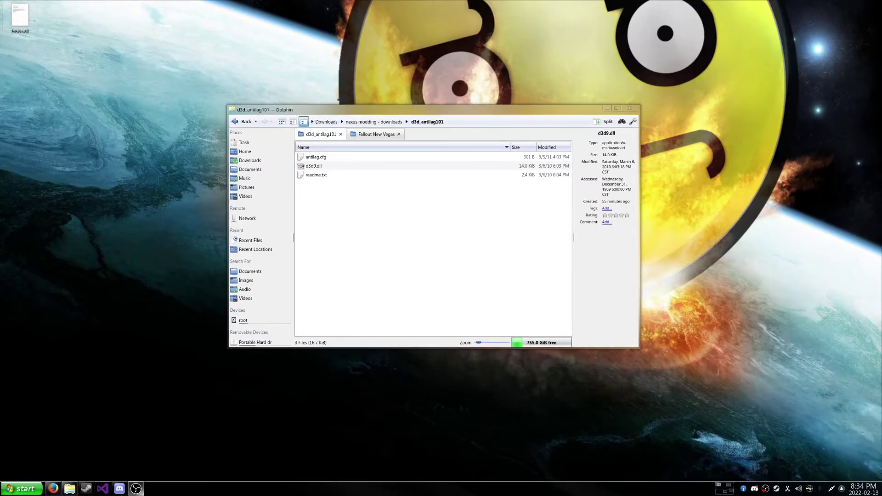
Open readme.txt from the d3d_antilag101 folder and arrange it beside the file manager to read the installation instructions.
left_click(323, 176)
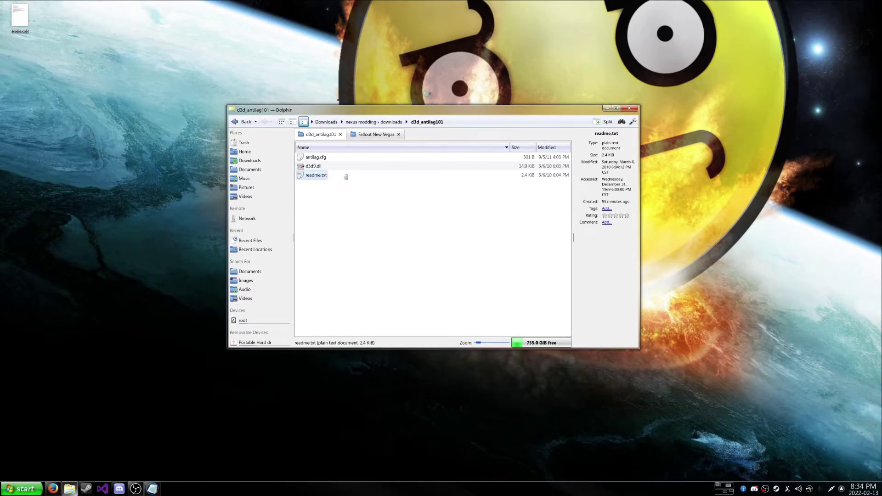
left_click_drag(379, 71, 252, 66)
left_click_drag(461, 111, 510, 139)
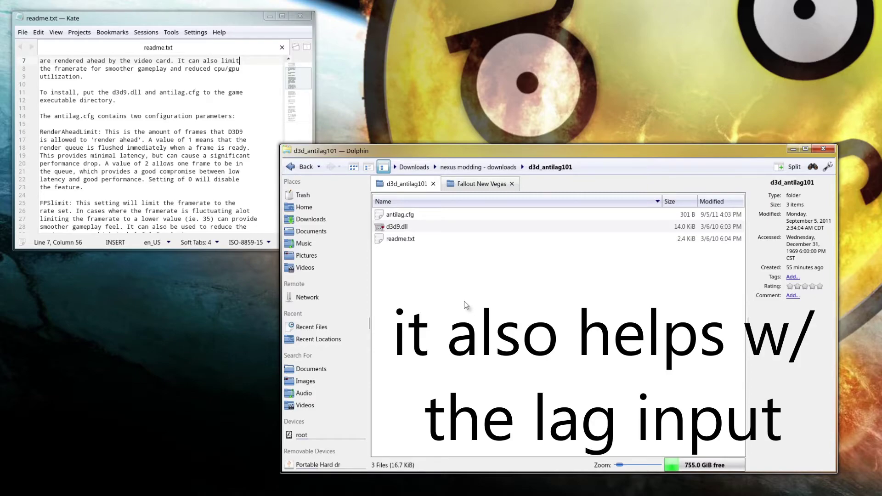
right_click(502, 303)
left_click(472, 211)
left_click(478, 185)
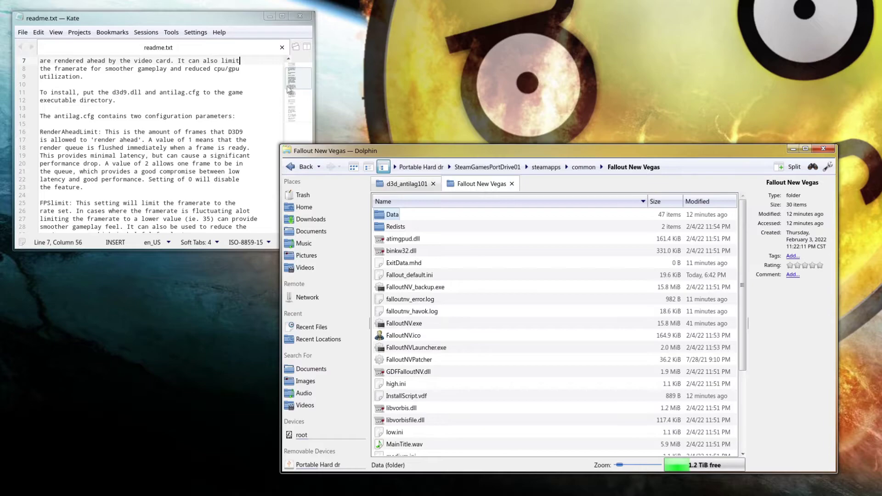
left_click_drag(202, 17, 150, 18)
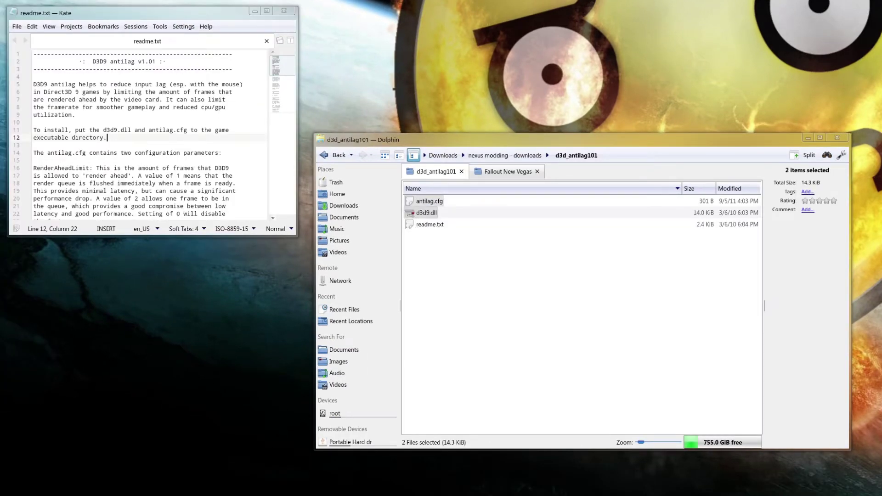
Copy antilag.cfg and d3d9.dll from d3d_antilag101 into the Fallout New Vegas game folder.
left_click(480, 262)
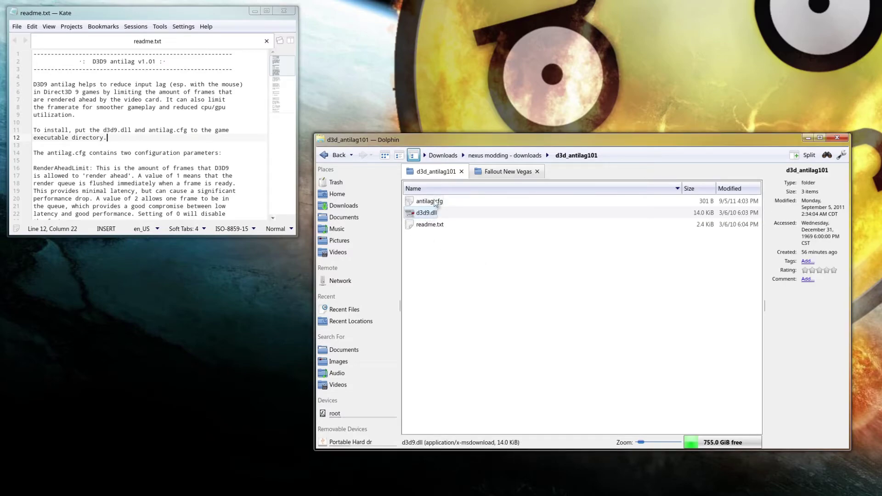
left_click(435, 203, "shift")
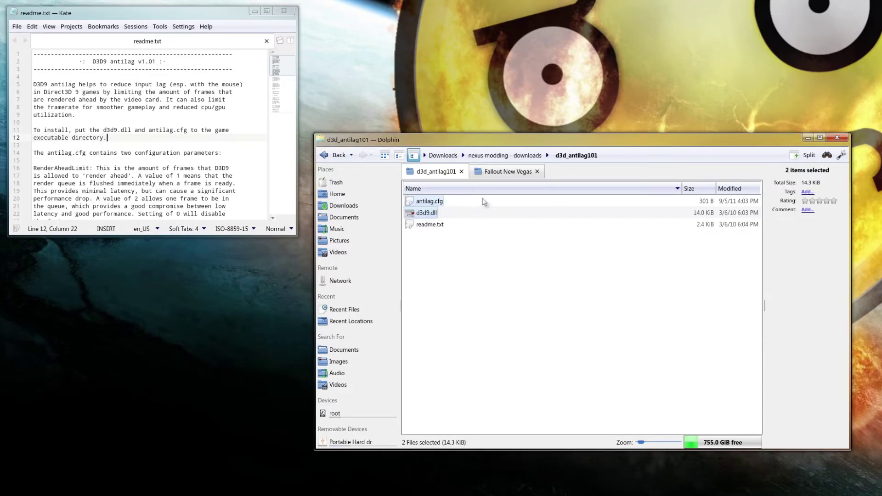
left_click(505, 172)
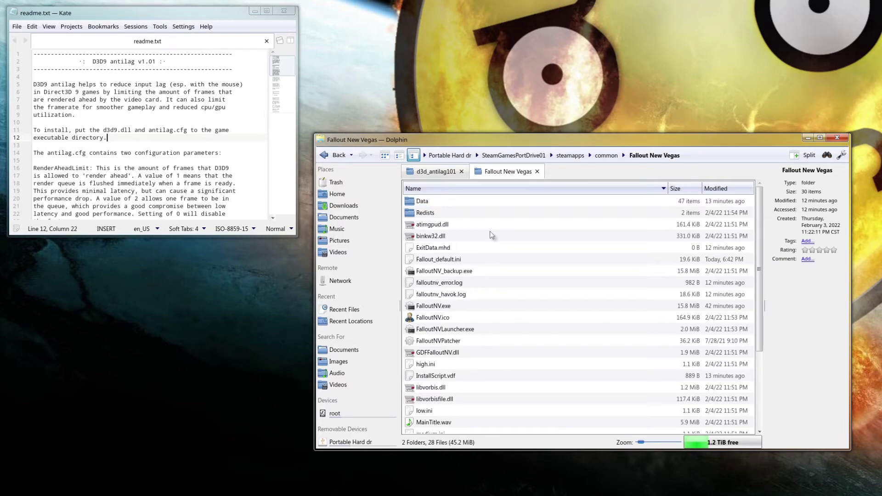
key("ctrl+v")
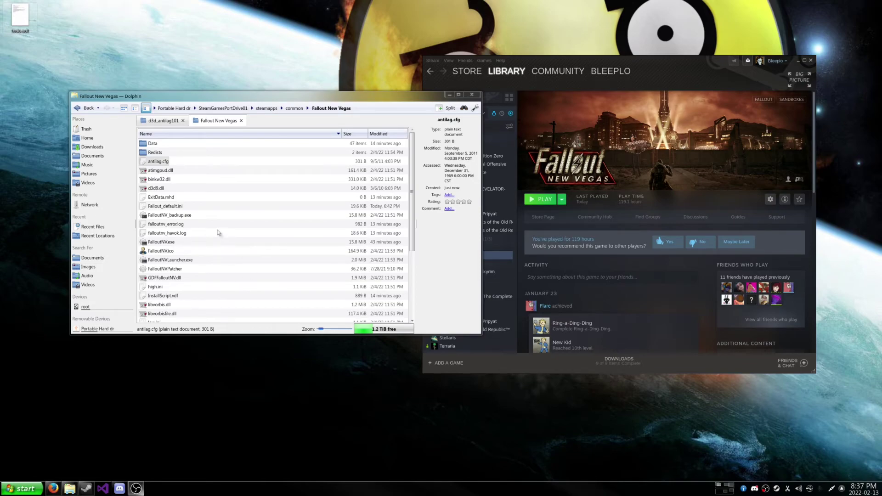
Open Fallout_default.ini from the Fallout New Vegas game folder in the text editor and enlarge the editor window.
left_click(173, 209)
right_click(174, 209)
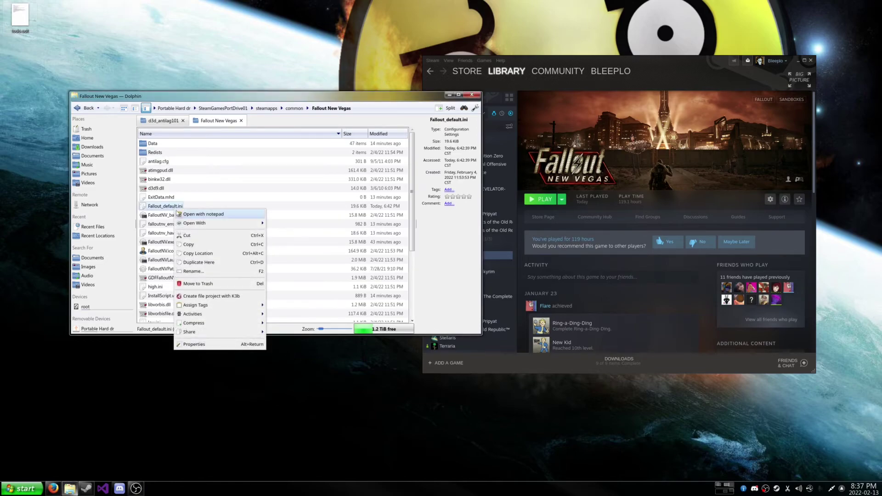
left_click(168, 207)
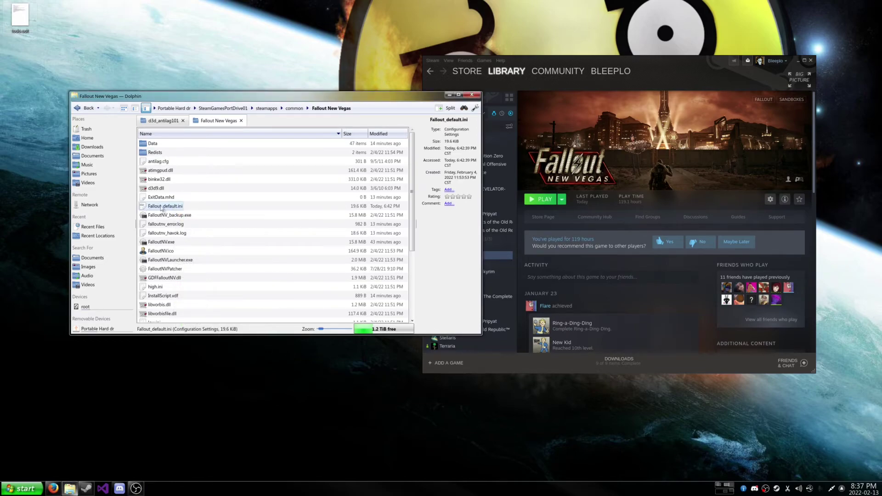
right_click(172, 210)
left_click(188, 214)
right_click(170, 206)
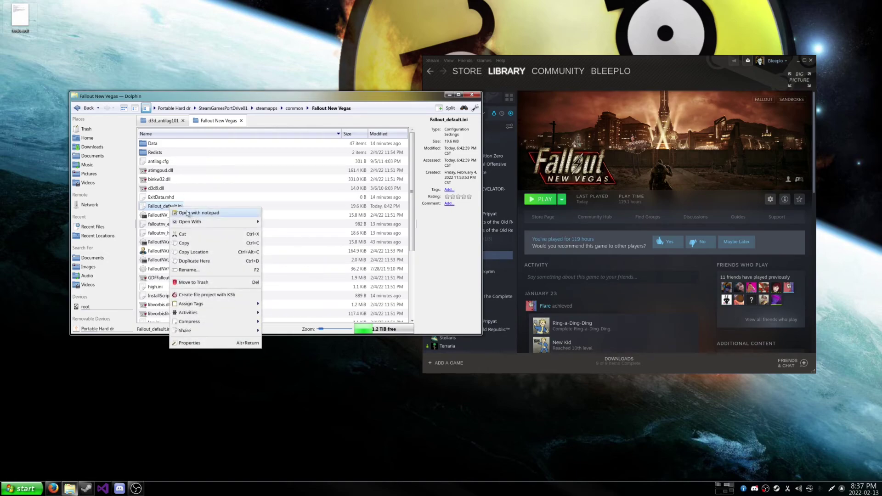
left_click(187, 213)
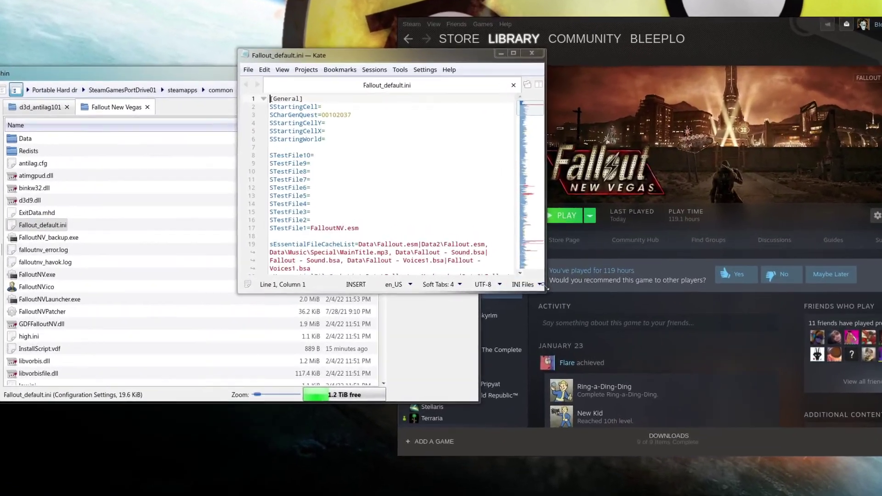
left_click_drag(545, 287, 617, 391)
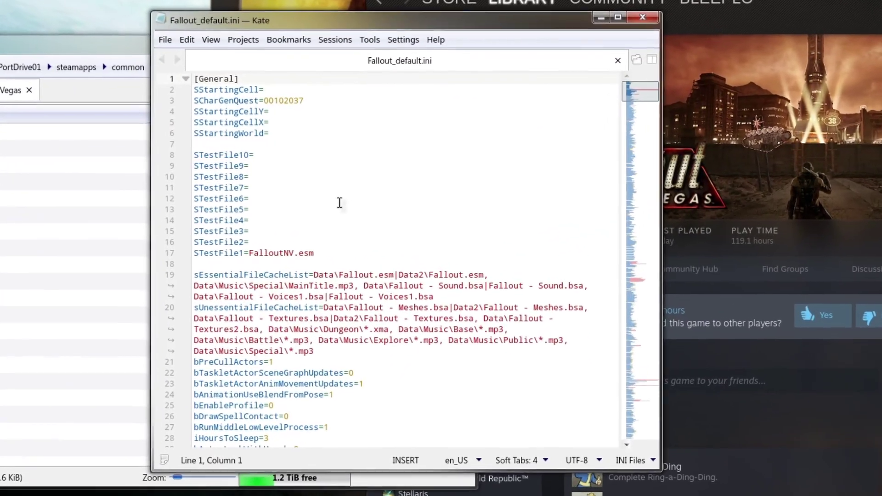
Search Fallout_default.ini for "control" to locate the [Controls] section.
scroll(367, 203, "down", 14)
left_click(369, 198)
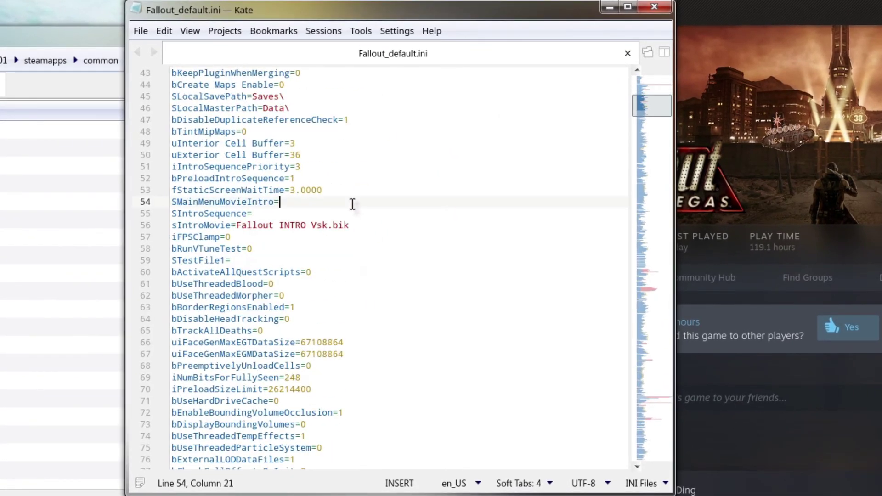
key("ctrl+f")
type("contr")
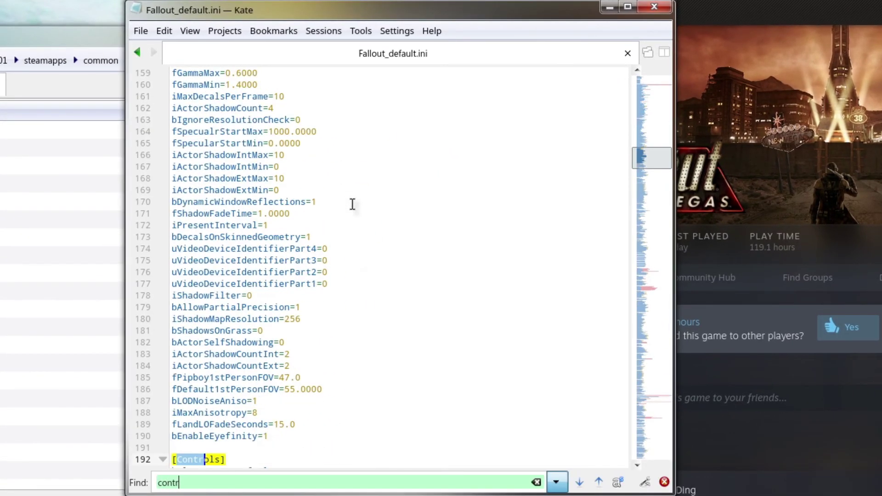
type("ol")
scroll(359, 192, "down", 5)
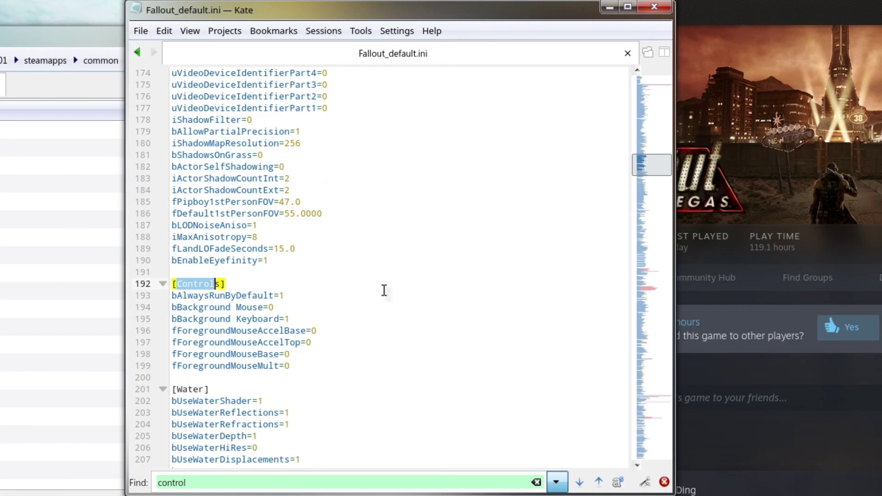
Replace the four foreground mouse lines under [Controls] with fForegroundMouseAccelBase=0, fForegroundMouseAccelTop=0, fForegroundMouseBase=0 and fForegroundMouseMult=0, one per line.
left_click(291, 365)
left_click_drag(290, 365, 232, 354)
left_click(324, 354)
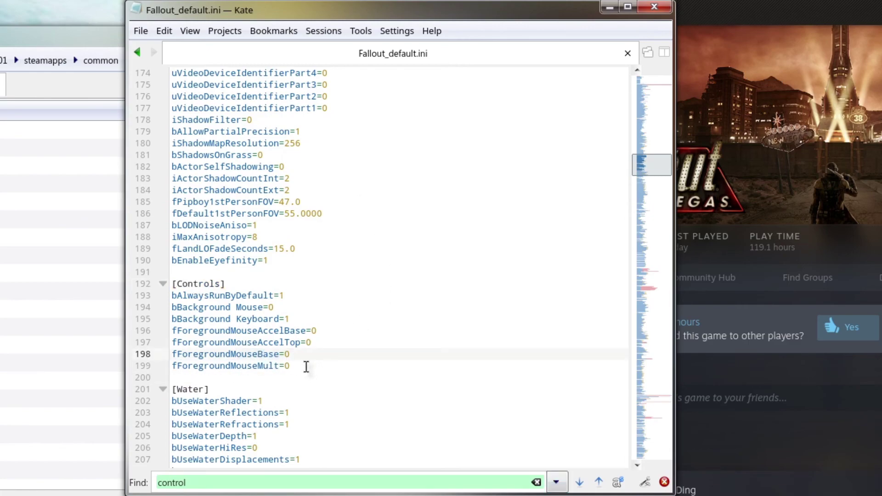
left_click_drag(305, 365, 162, 330)
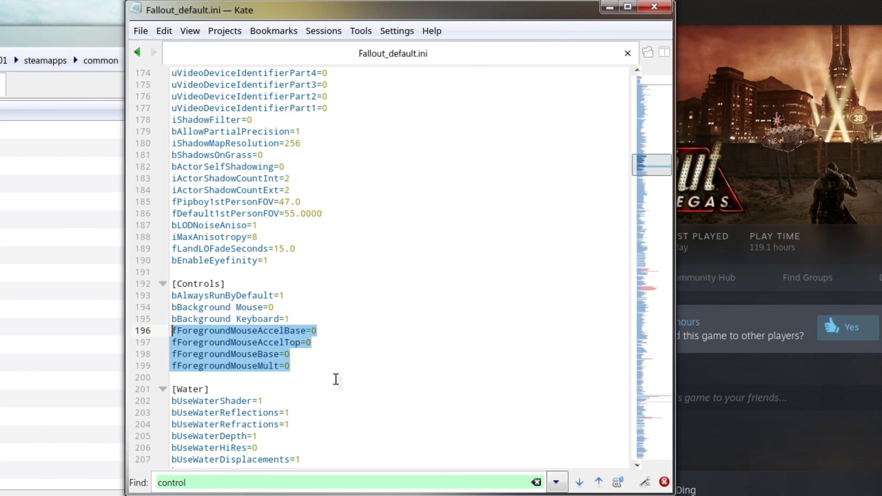
type("fForegroundMouseAccelBase=0 fForegroundMouseAccelTop=0 fForegroundMouseBase=0 fForegroundMouseMult=0")
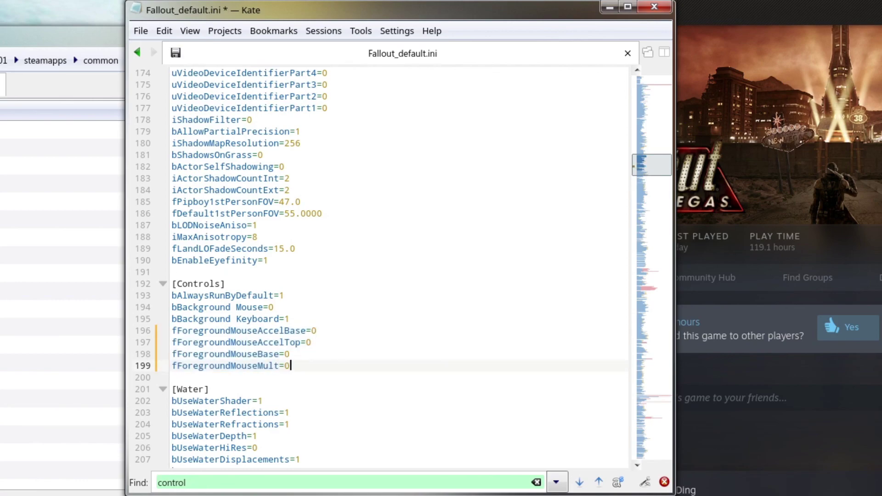